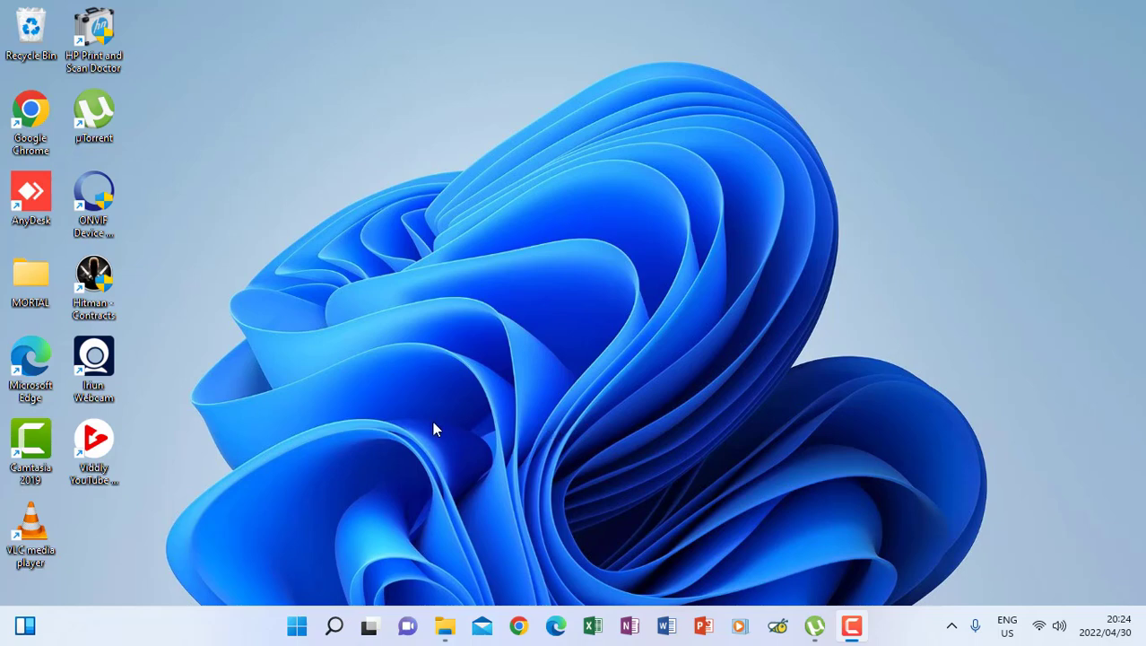
Open the NKANGALA TVET COLLEGE notebook from the NOTES folder in Documents and dismiss the Office activation notice.
left_click(448, 625)
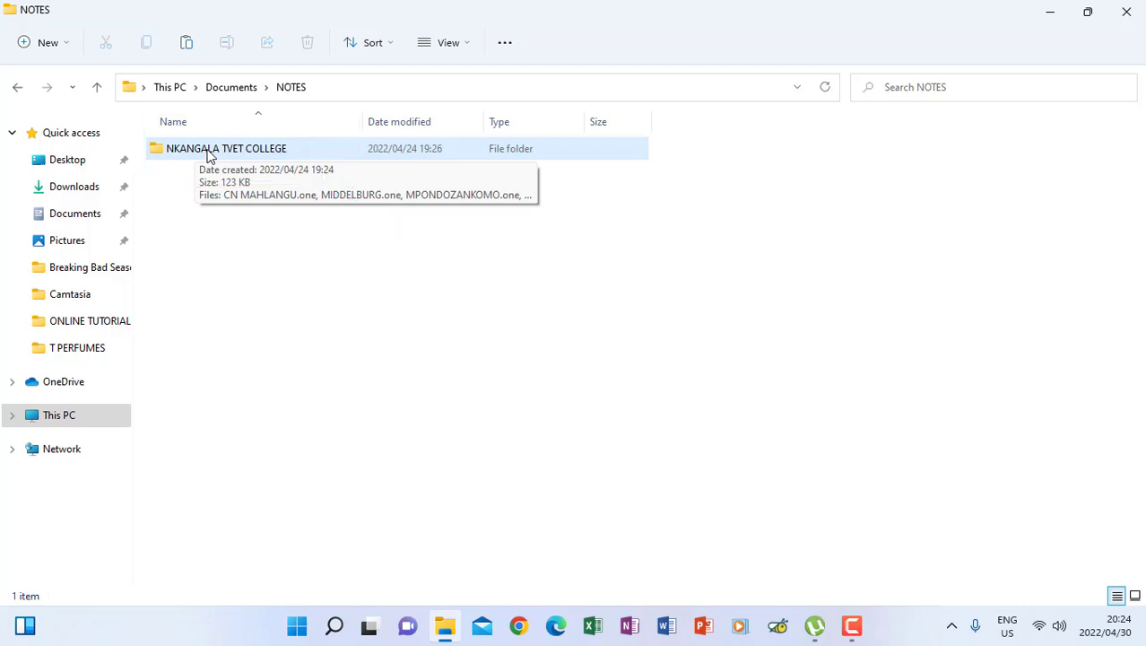
double_click(207, 152)
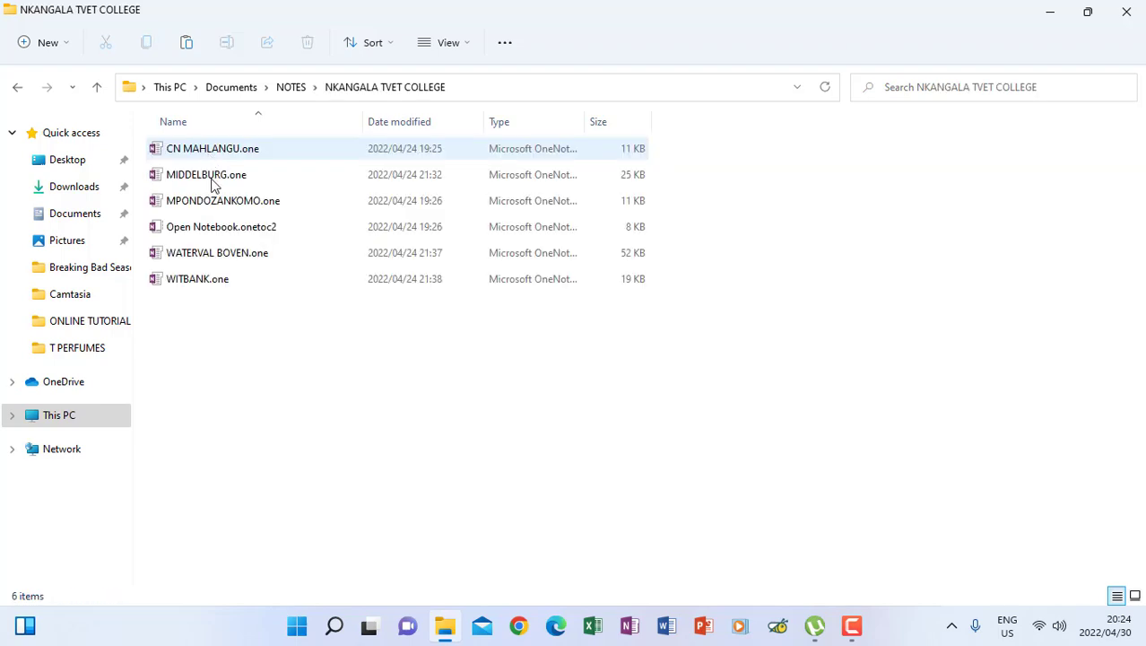
double_click(207, 231)
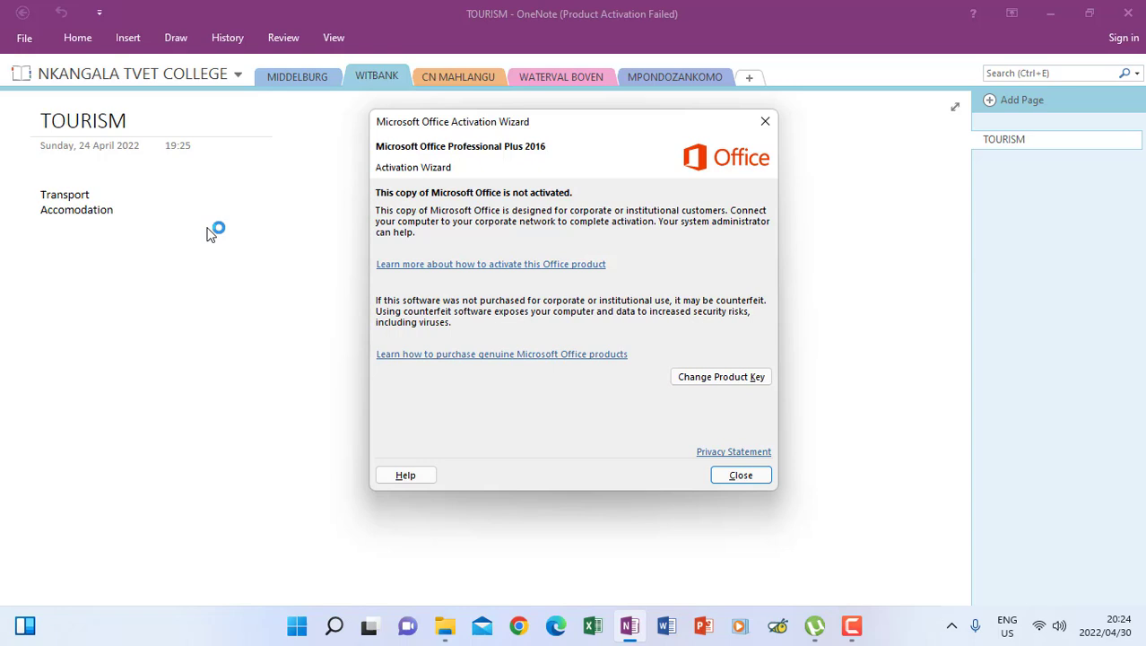
left_click(765, 122)
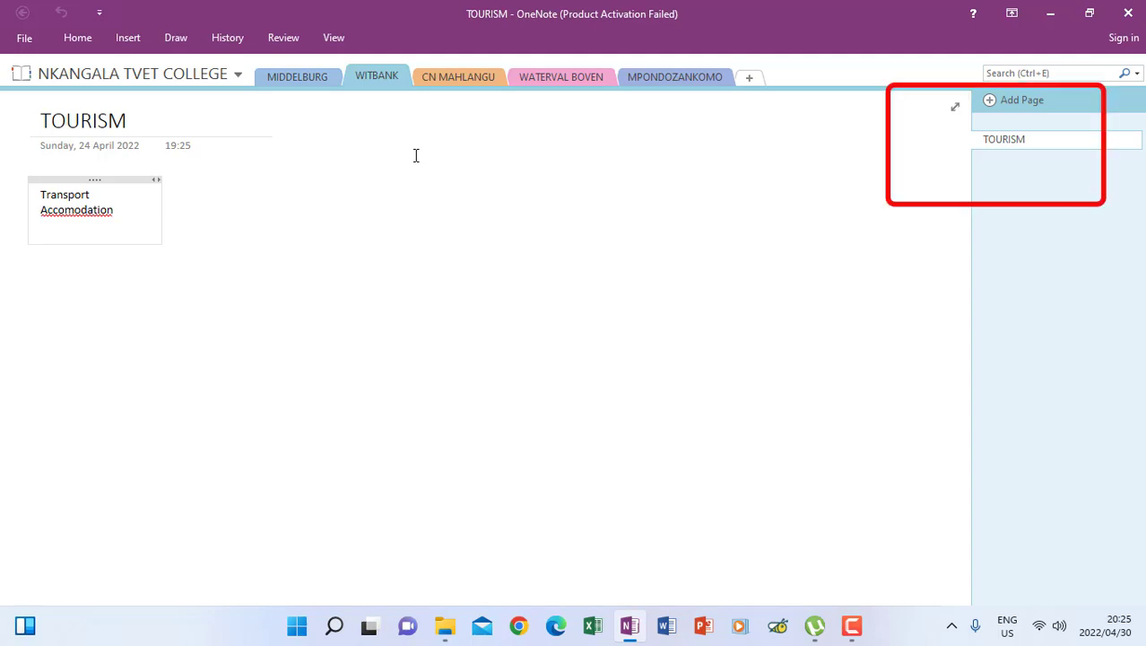
Look through the notebook's sections and bring up the NCV page of the WATERVAL BOVEN section.
left_click(289, 81)
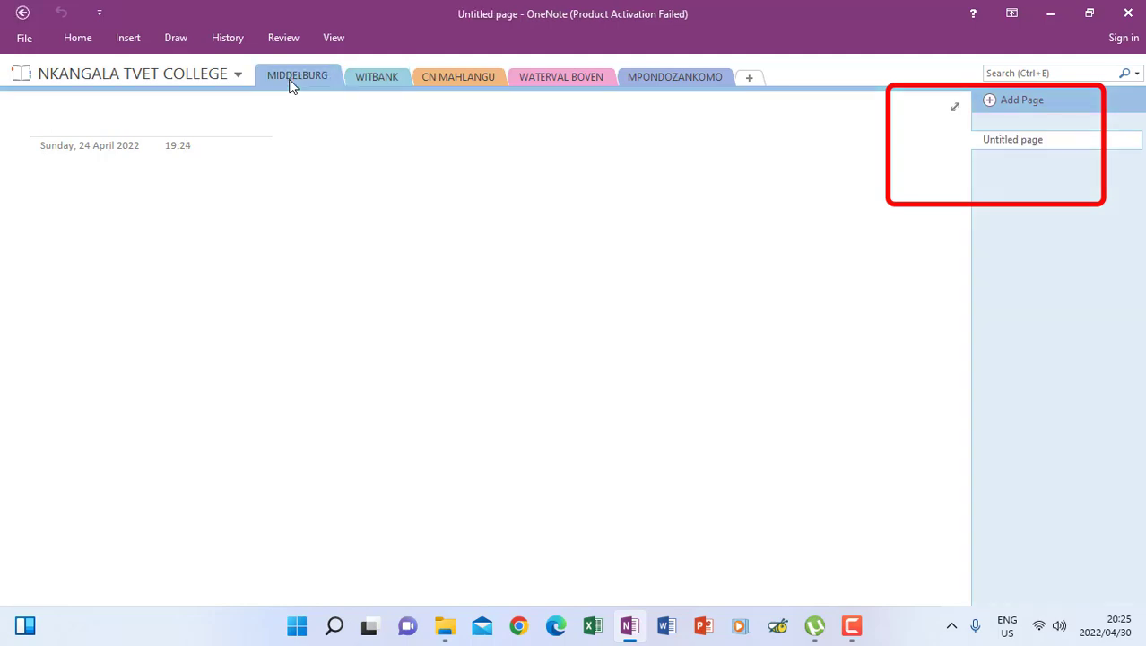
left_click(395, 79)
left_click(451, 76)
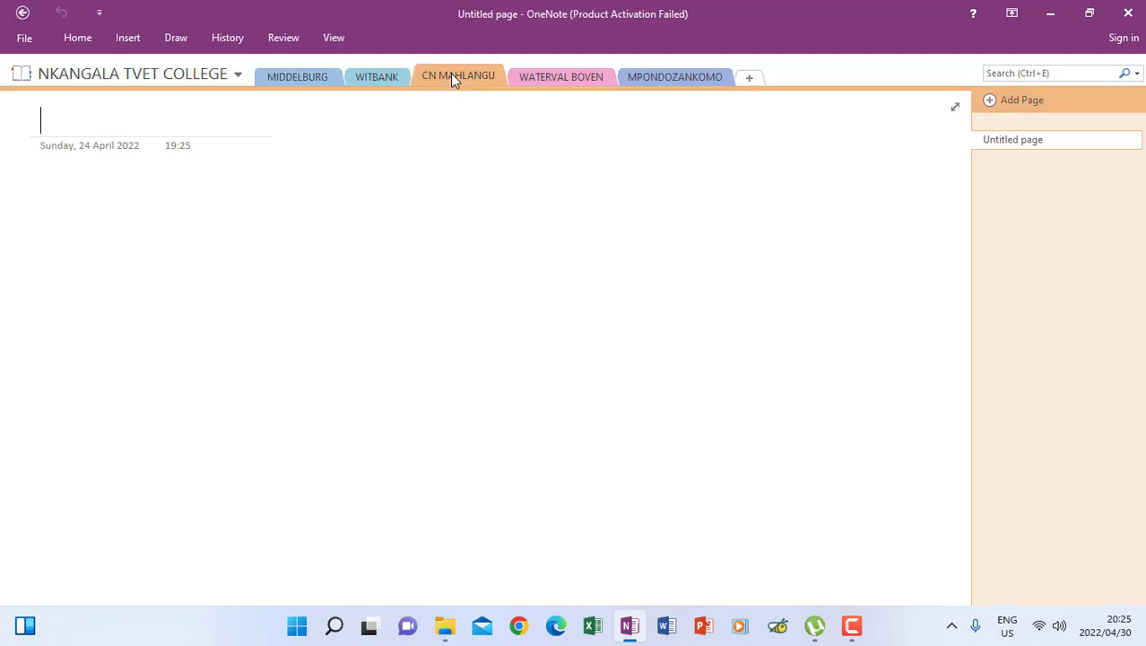
left_click(529, 79)
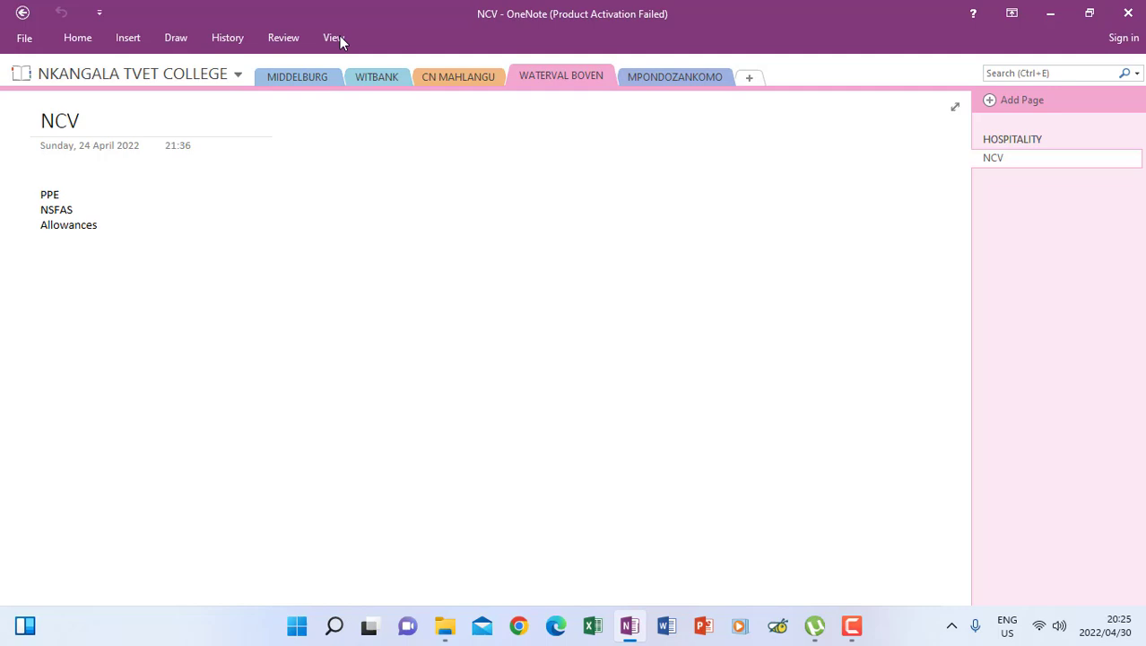
Insert a new Excel spreadsheet into the NCV page.
left_click(153, 45)
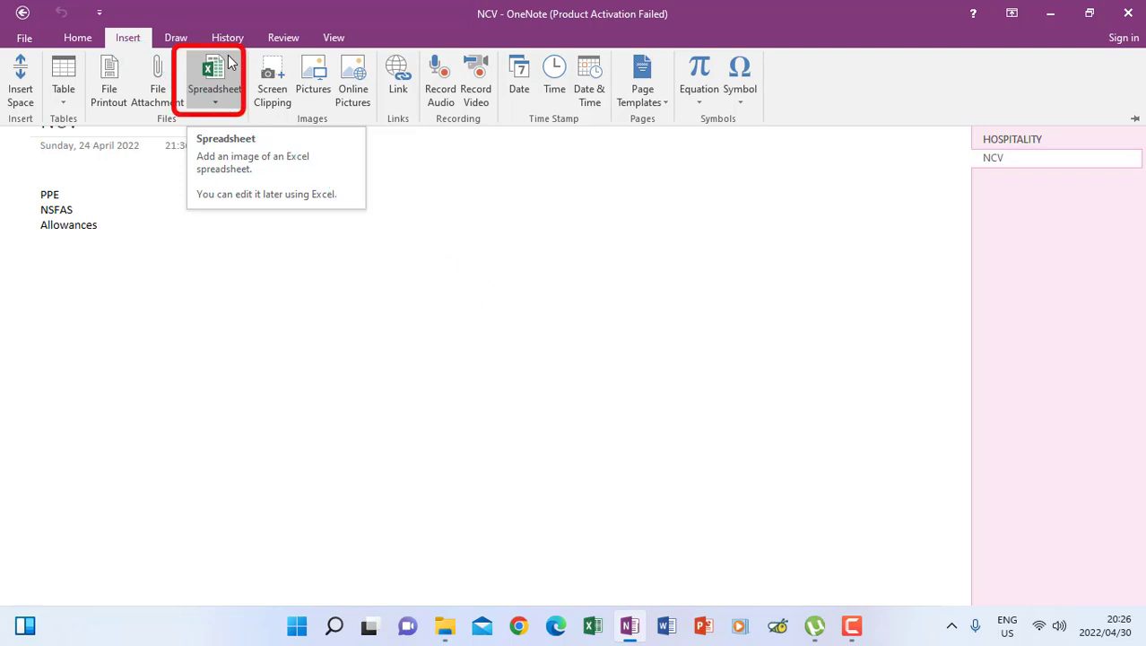
left_click(217, 104)
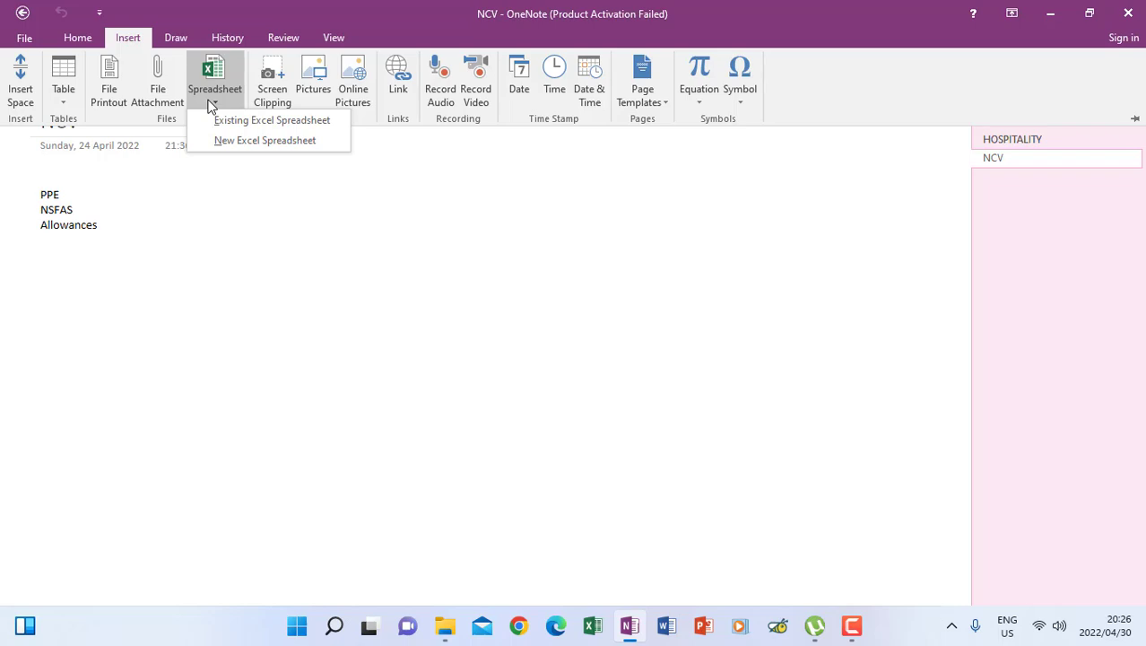
left_click(244, 139)
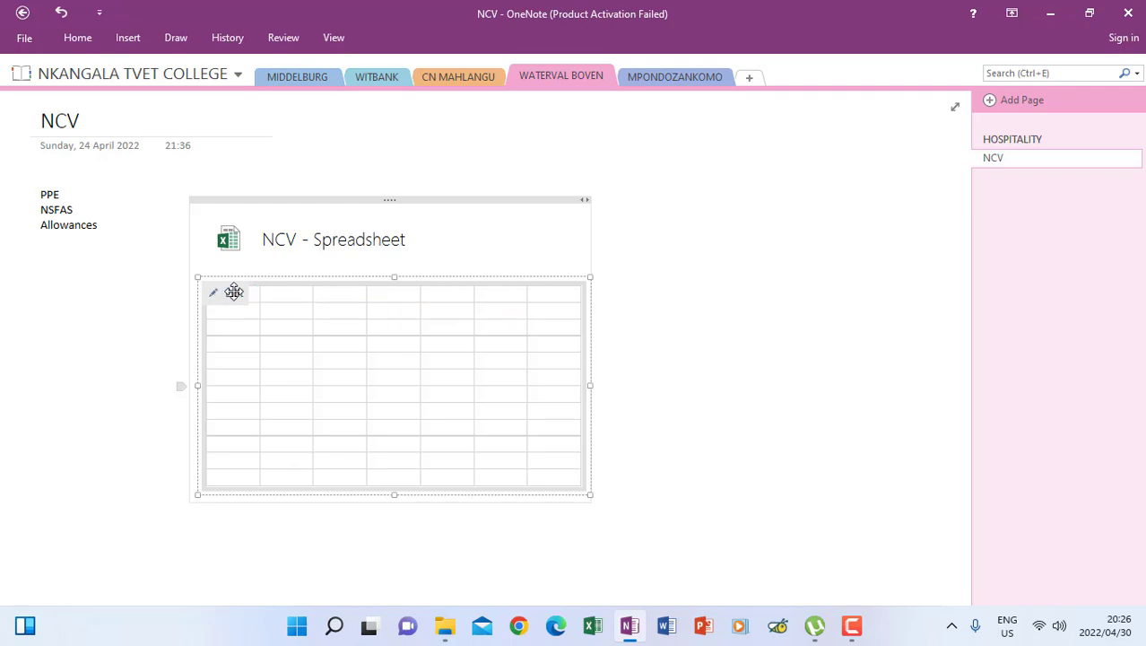
Open the embedded spreadsheet for editing in Excel and move its window so the notebook page shows beside it.
left_click(234, 292)
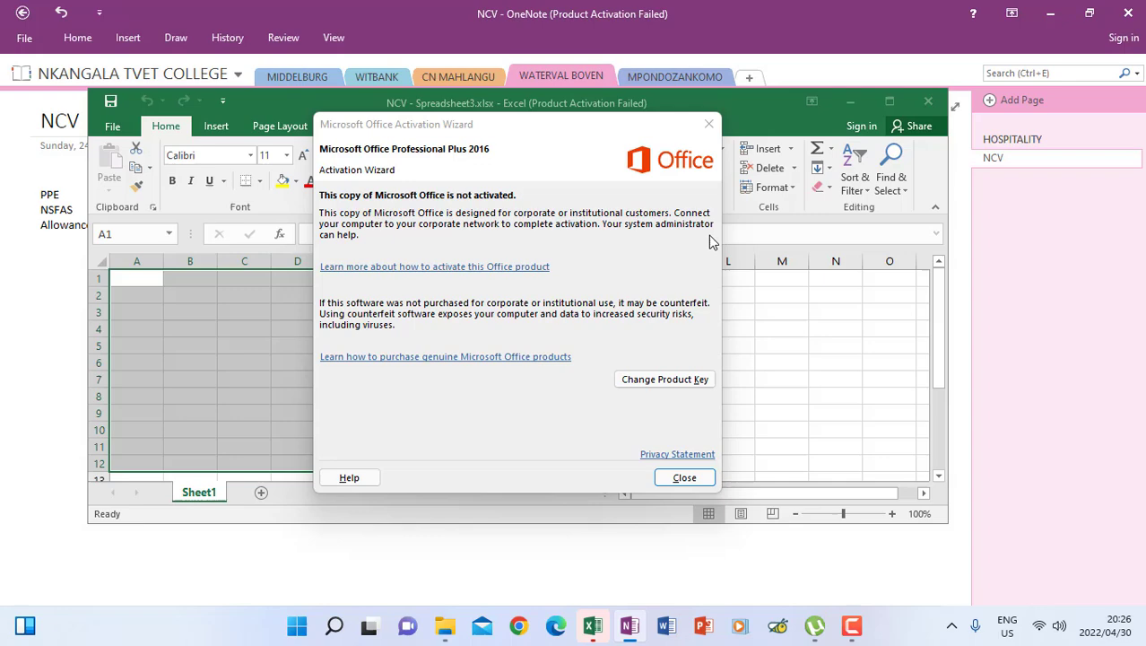
left_click(709, 123)
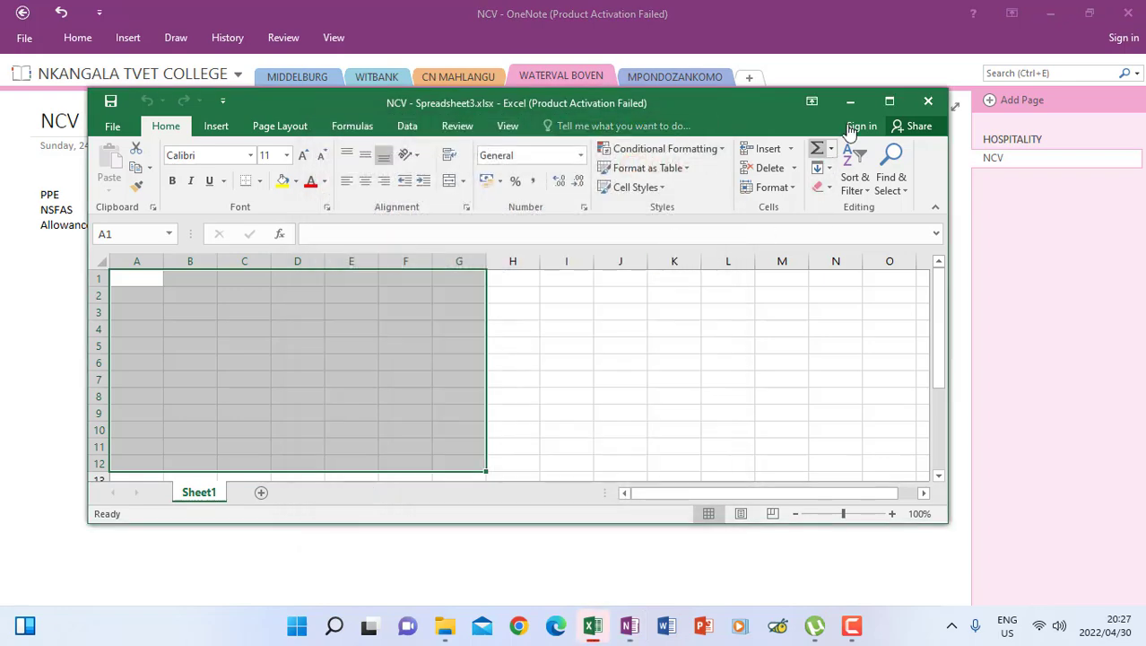
left_click(889, 101)
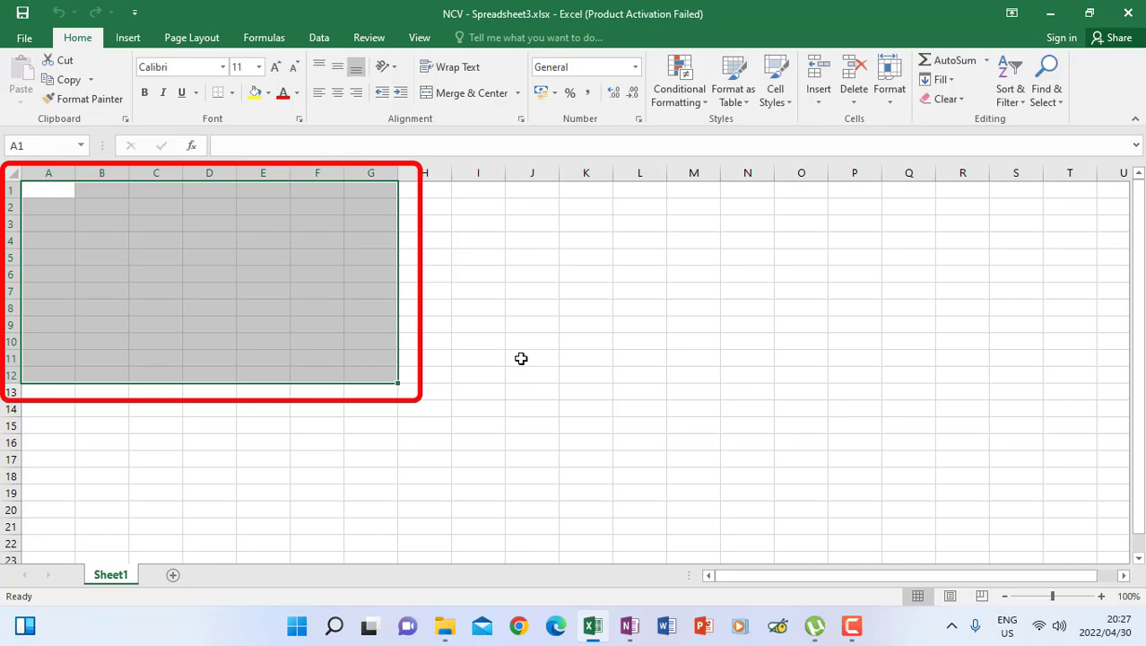
left_click(1089, 12)
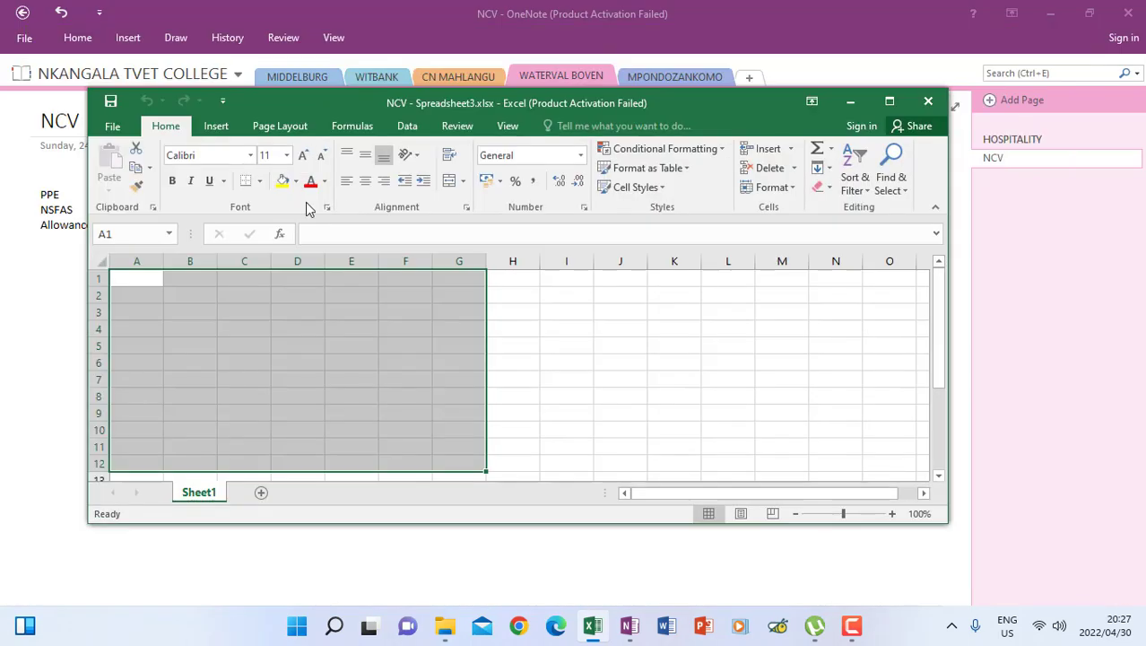
left_click_drag(379, 102, 637, 142)
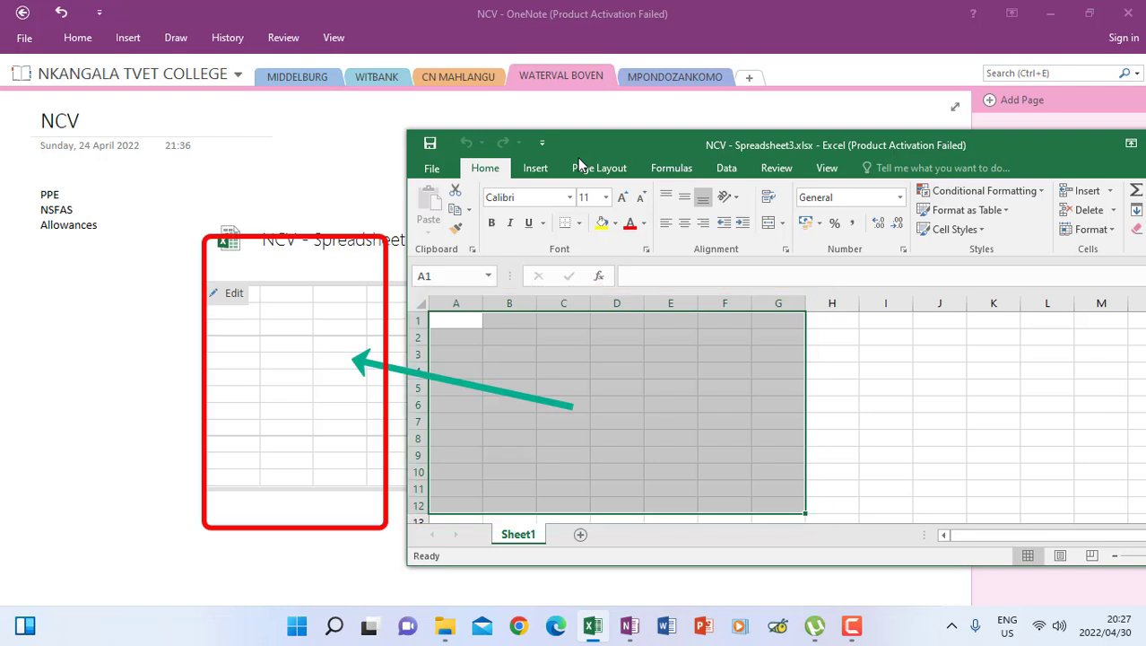
Enter JANUARY in B1 and MONDAY in A1, and extend the months across row 1 to APRIL in E1.
left_click(510, 325)
type("JANUARY")
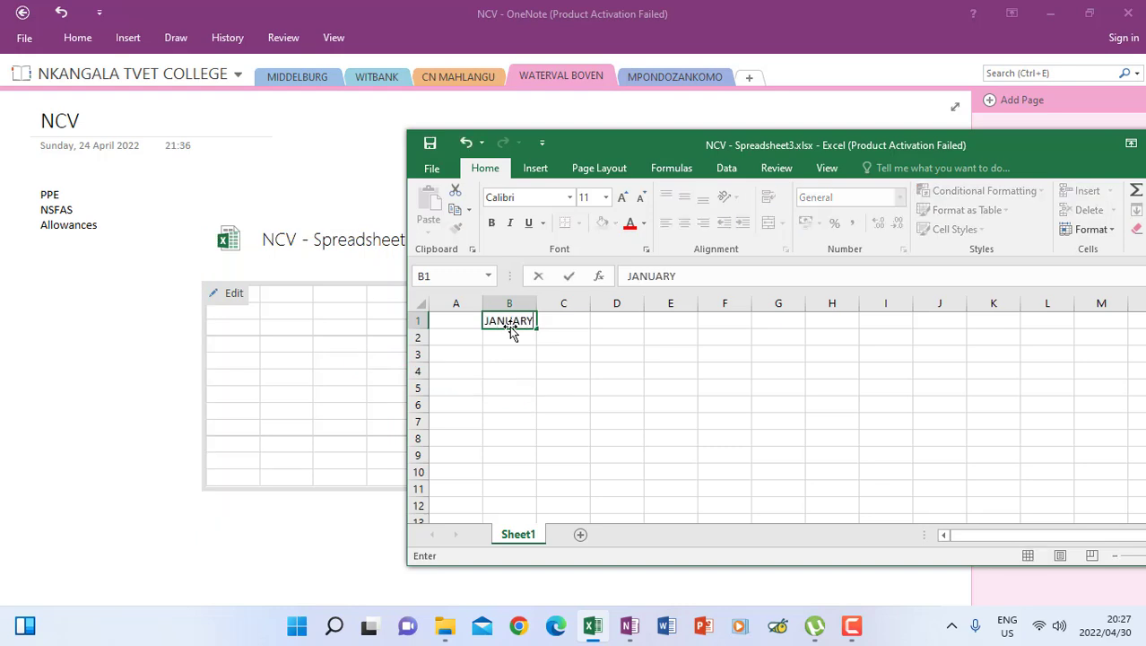
key("Left")
type("M")
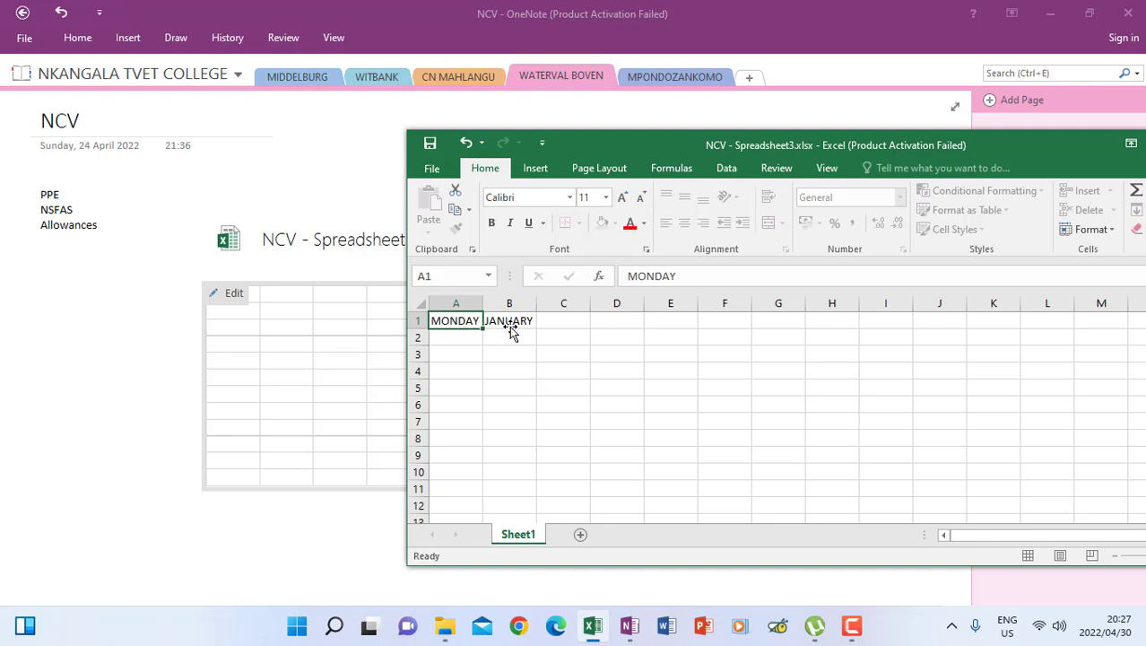
left_click(509, 327)
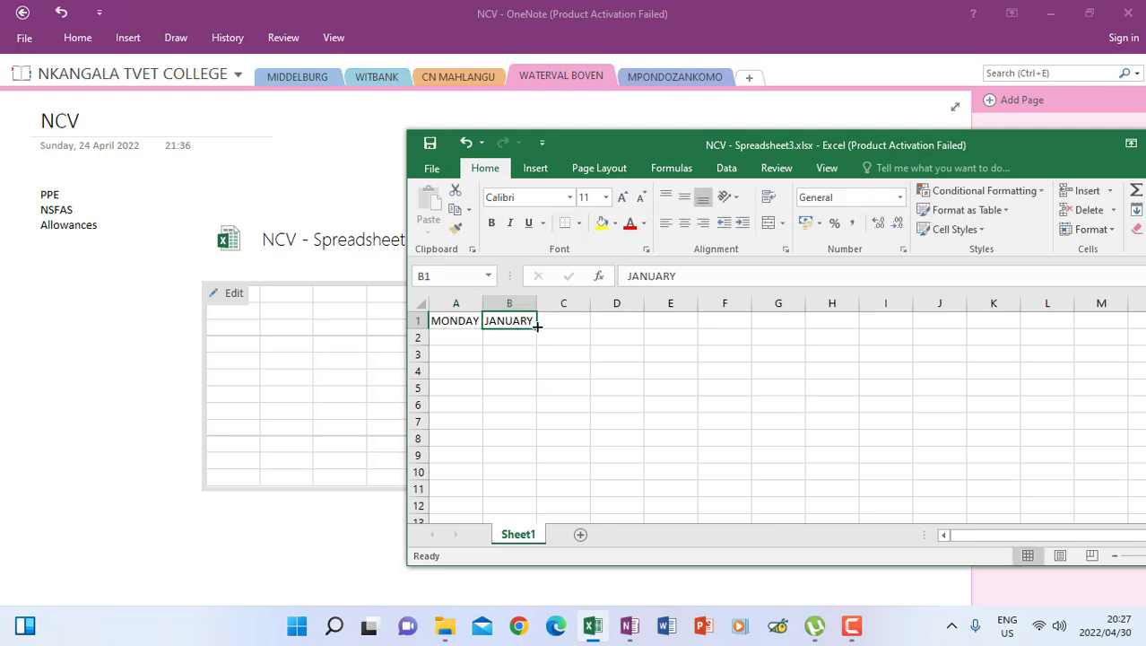
left_click_drag(535, 327, 689, 325)
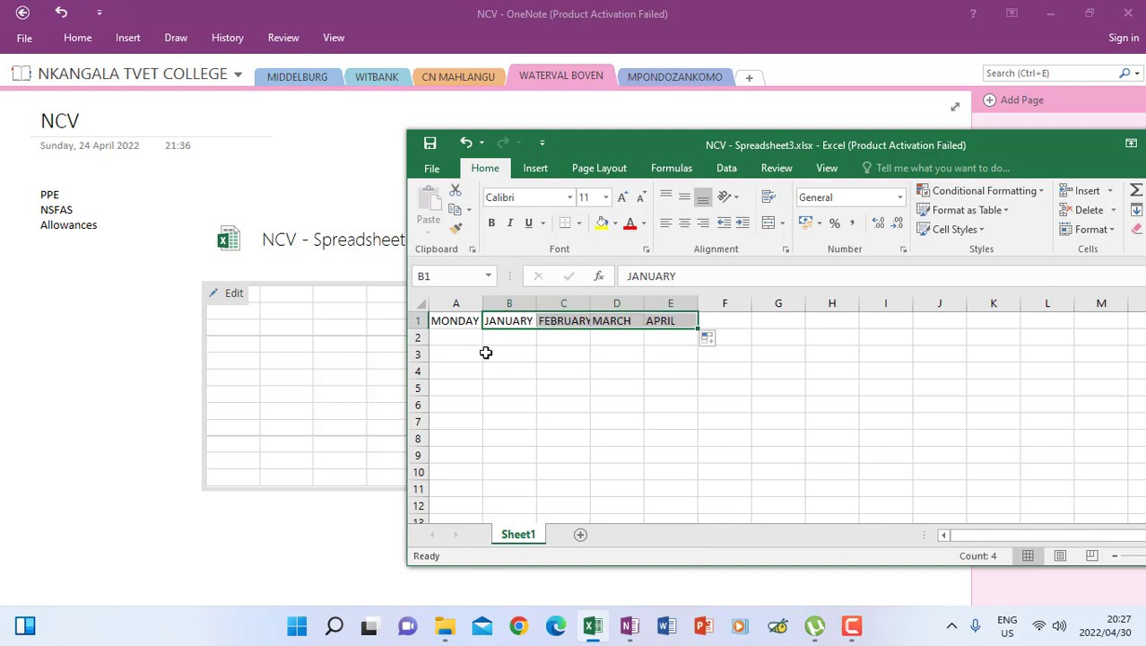
Fill the weekdays down column A to SUNDAY in A7 and widen columns A, B and C to fit their text.
left_click(451, 321)
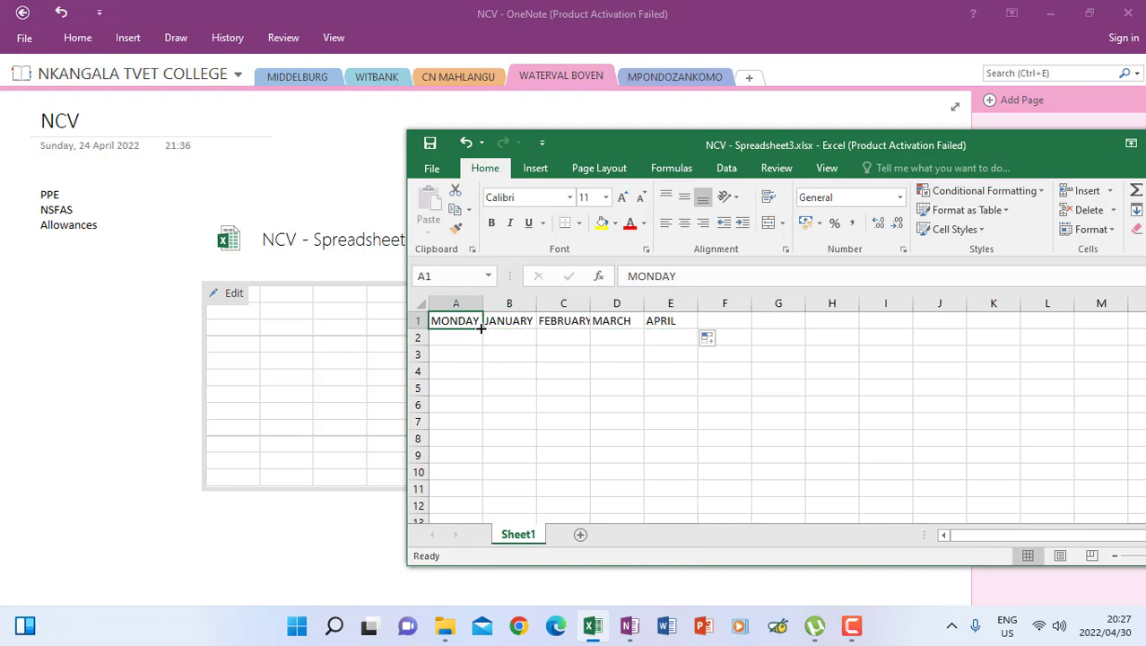
left_click_drag(482, 328, 478, 423)
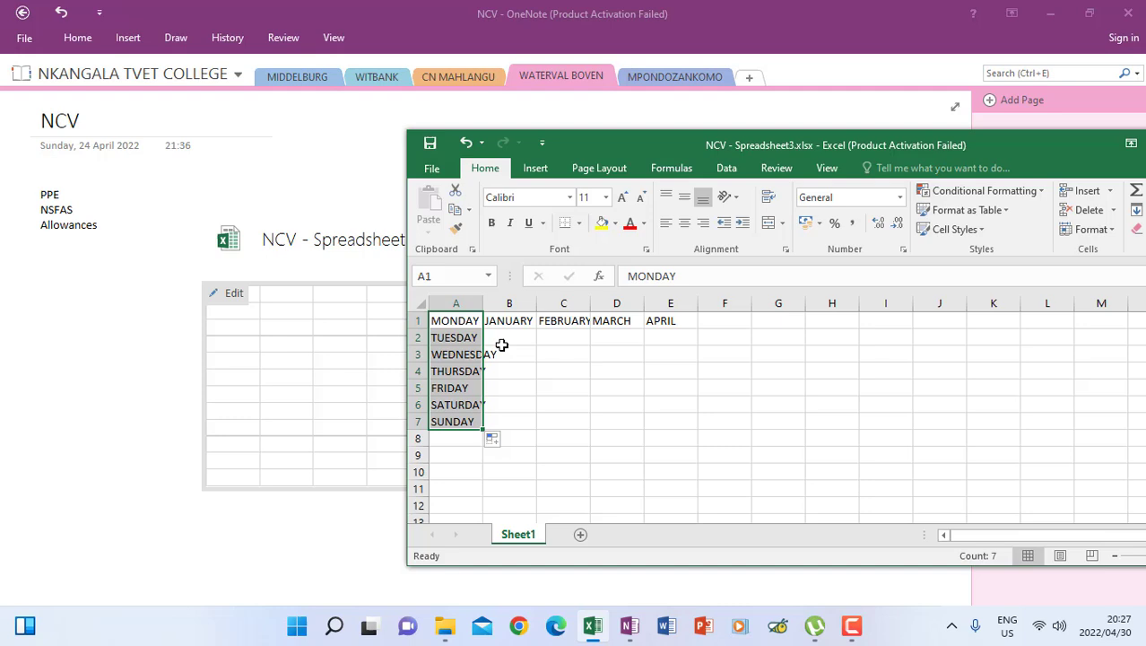
double_click(482, 303)
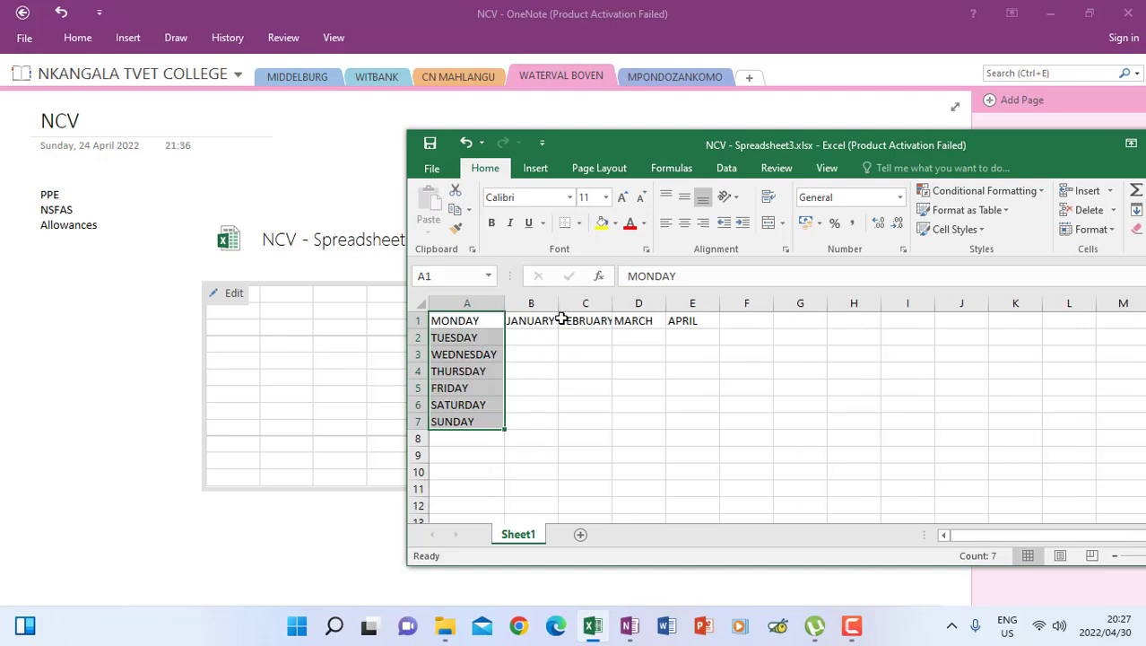
left_click_drag(558, 308, 634, 303)
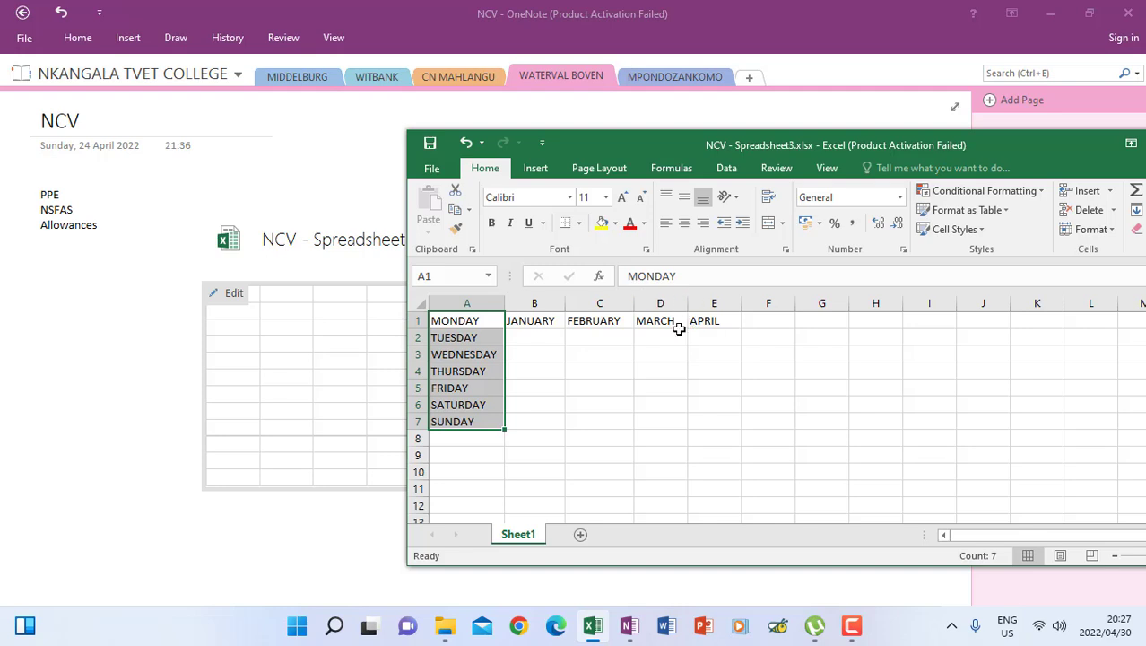
Enter 520 in B2 and 600 in B3 under JANUARY.
left_click(534, 335)
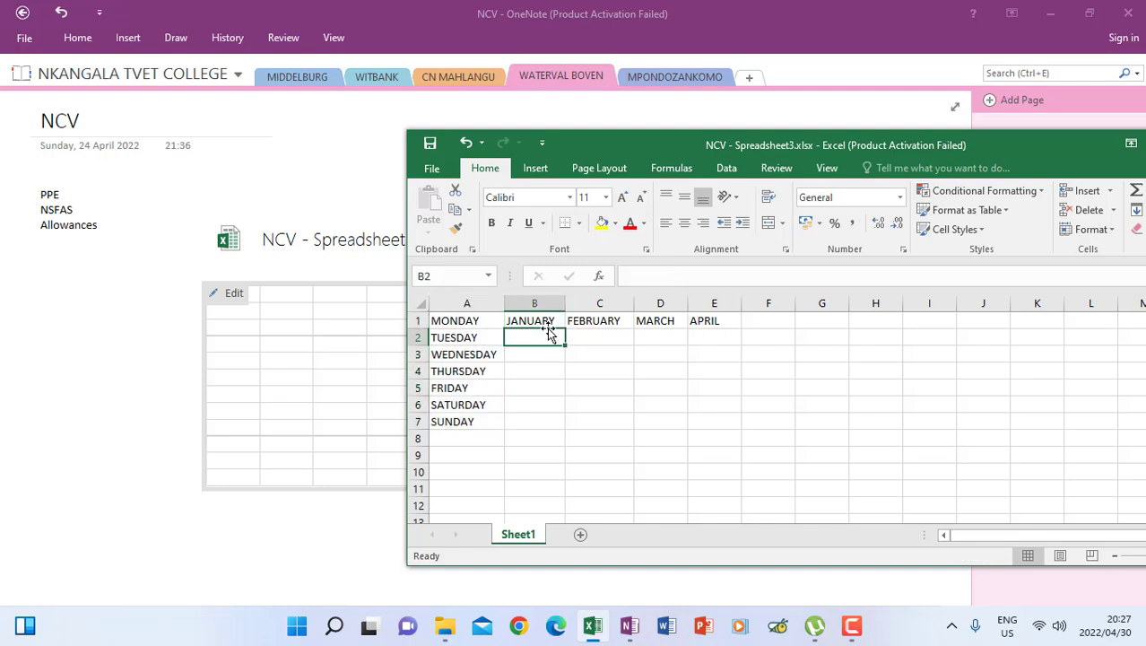
type("520")
key("Return")
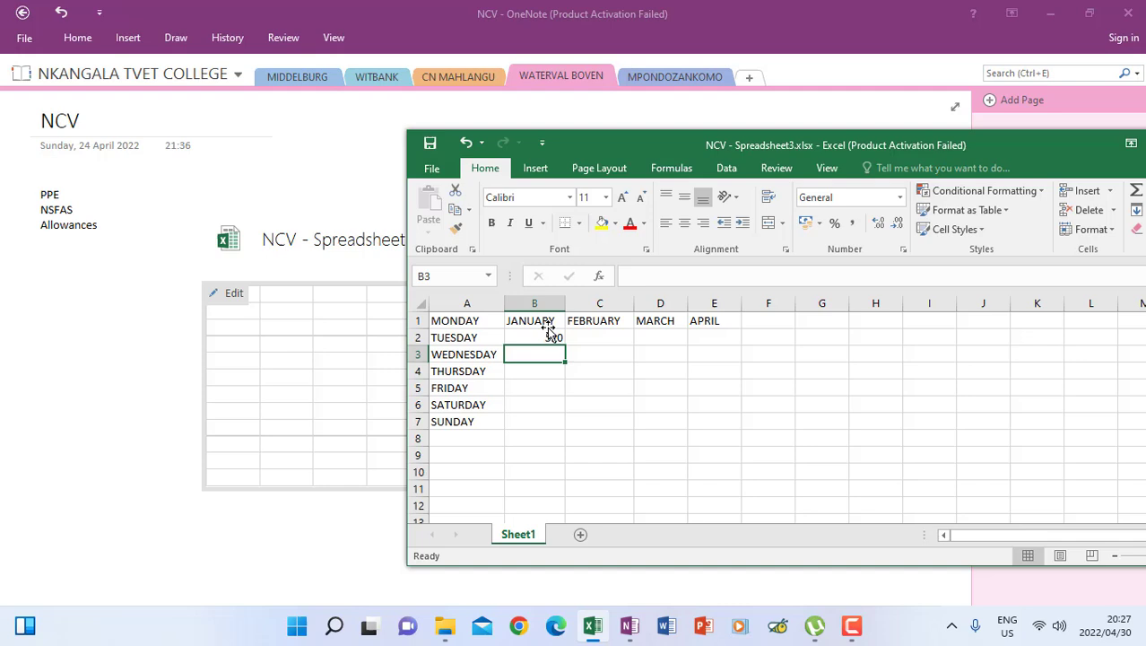
type("600")
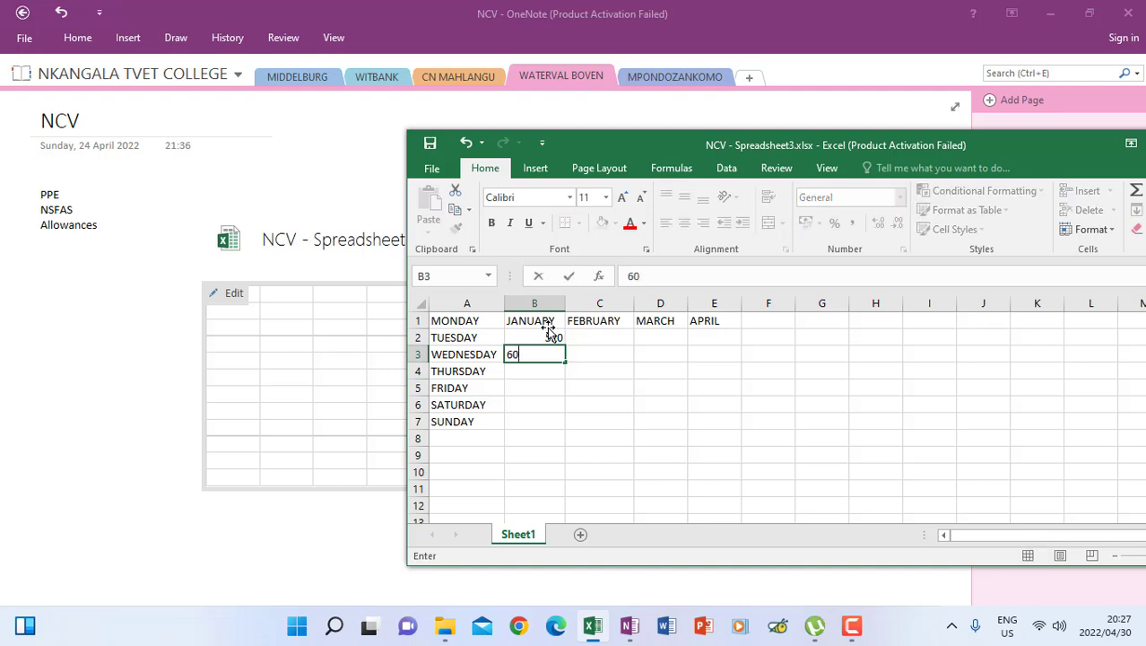
key("Return")
Enter 550 in C2, and extend the number series across row 2 to E2 and down column B to B7.
key("Right")
key("Up")
key("Up")
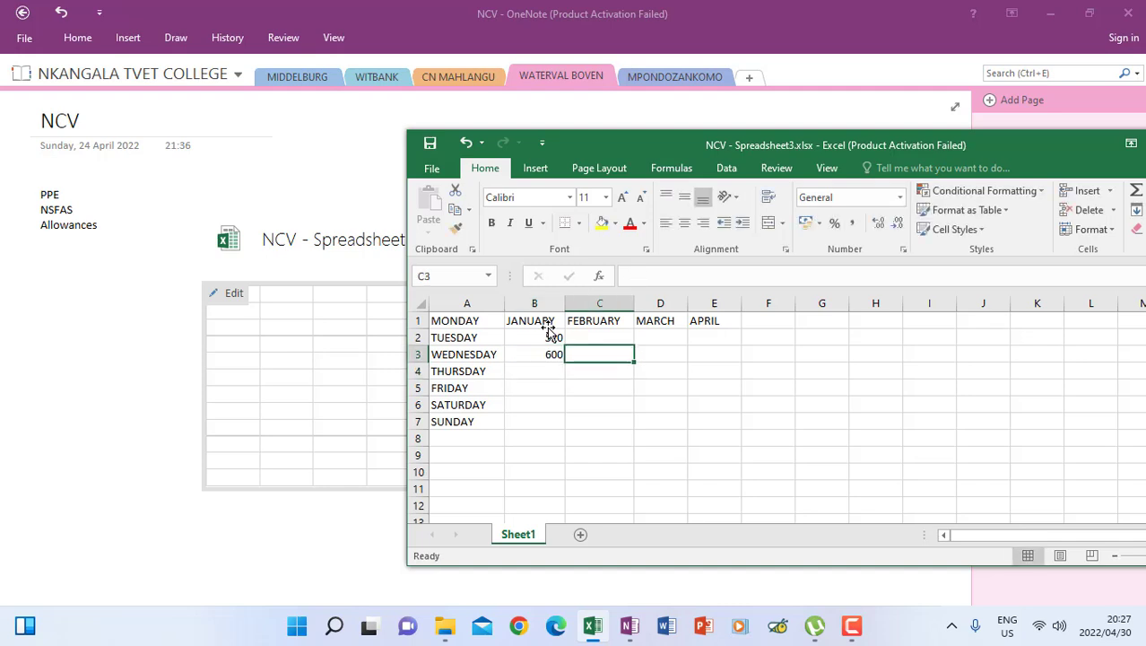
type("550")
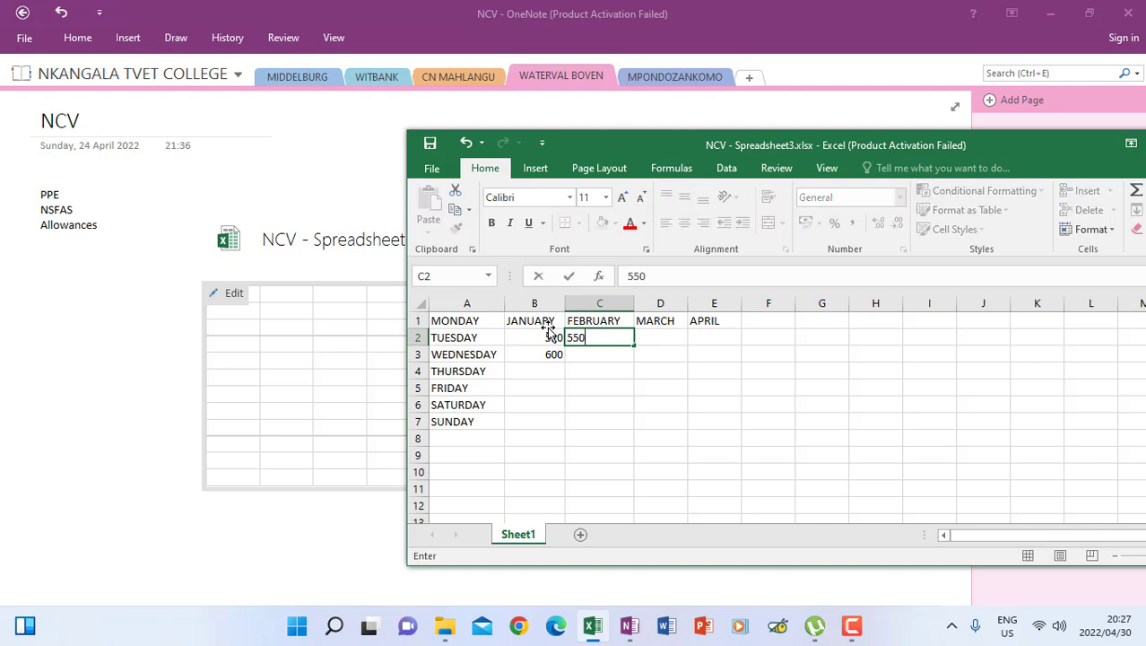
key("Return")
left_click_drag(551, 338, 737, 341)
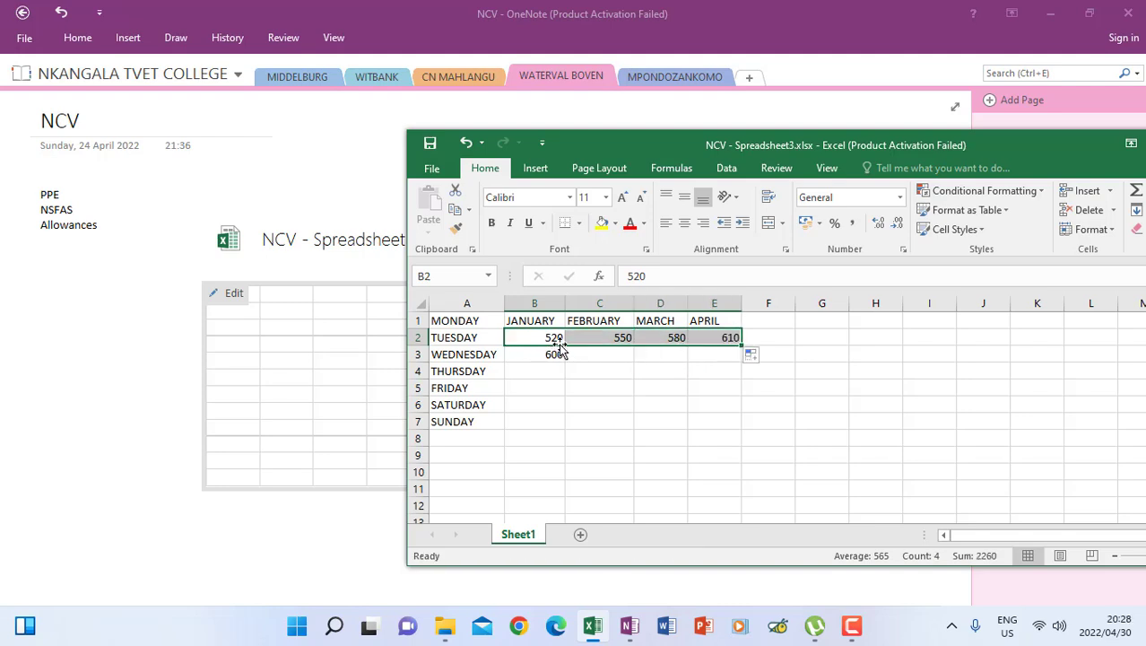
left_click_drag(549, 336, 565, 426)
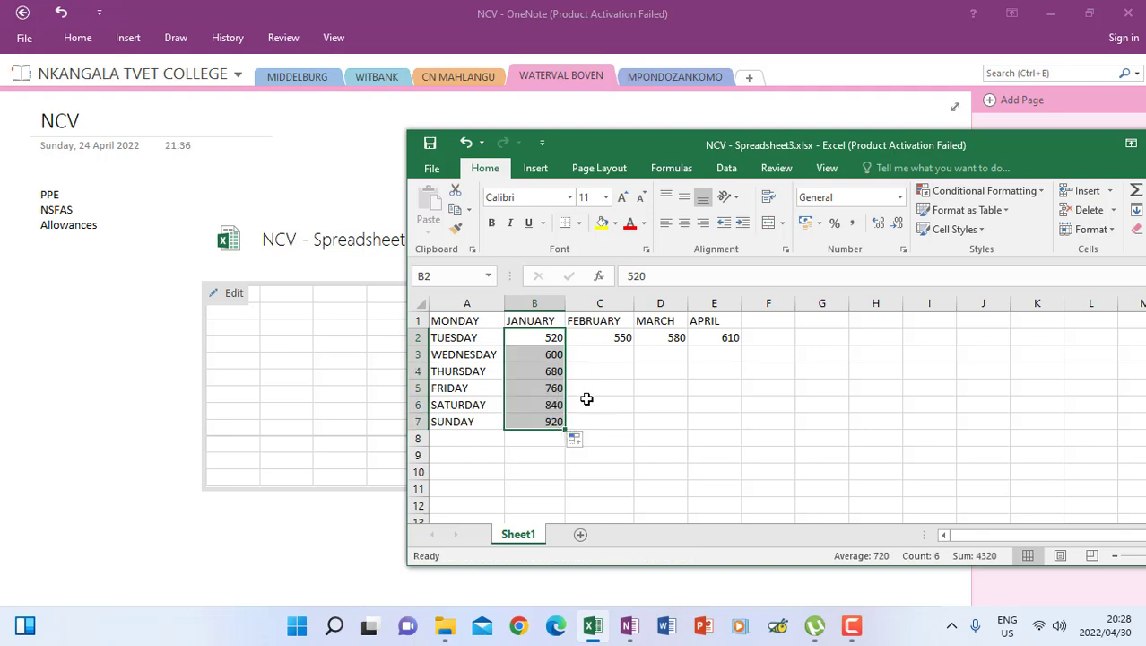
Enter 650, 690, 780, 850 and 950 in cells C3 to C7 under FEBRUARY.
left_click(587, 358)
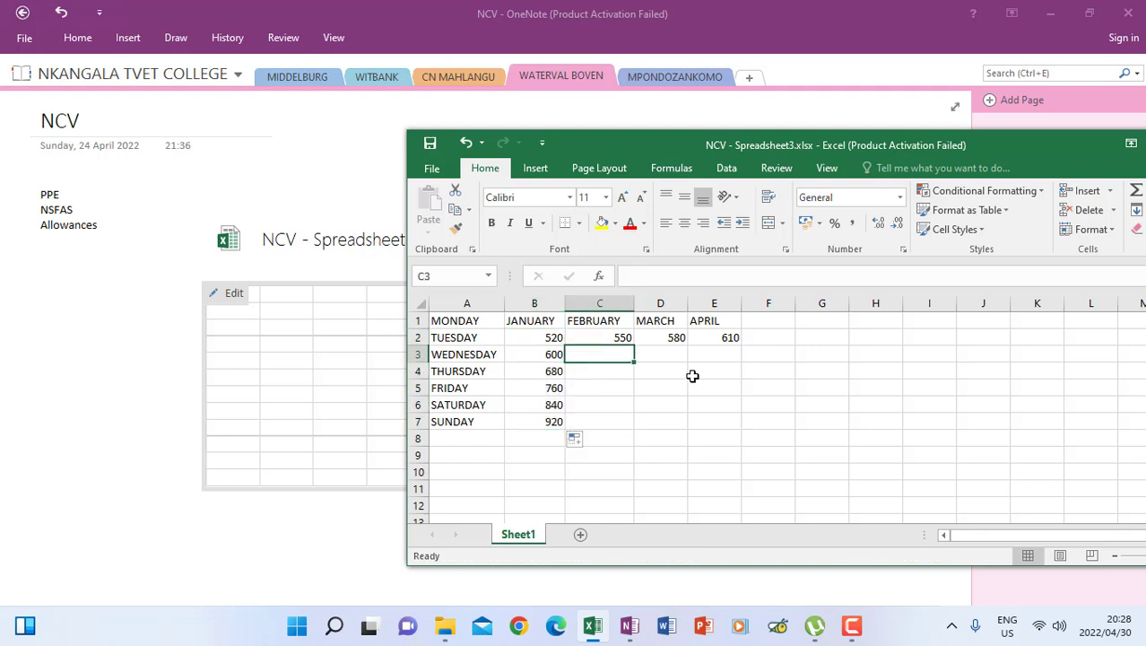
type("650")
key("Return")
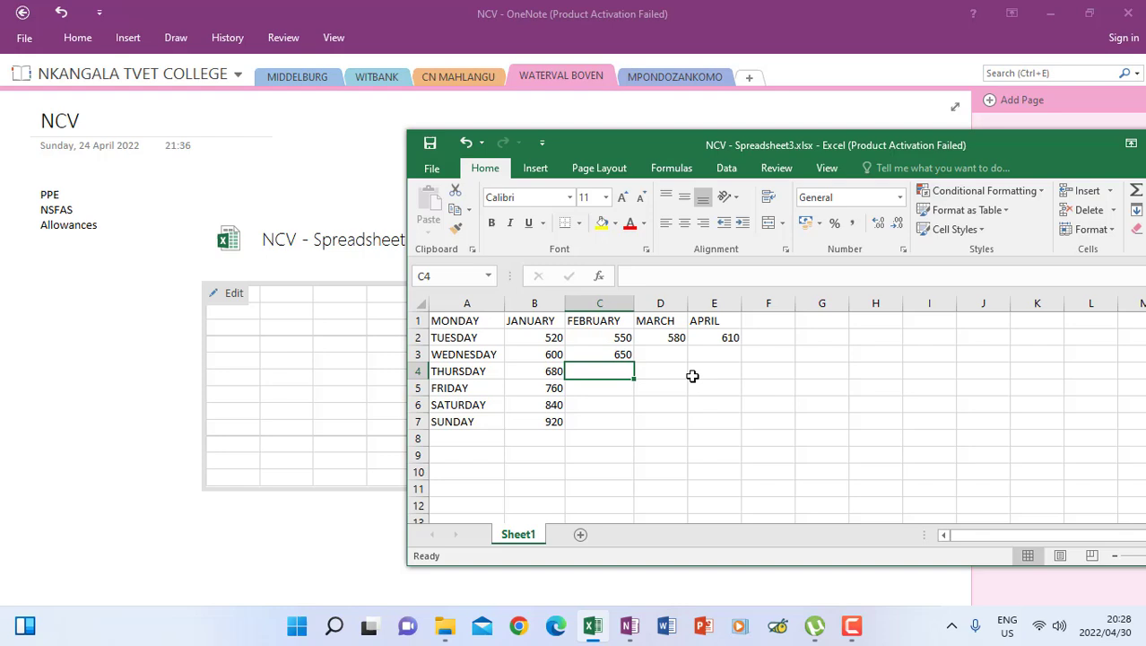
type("690")
key("Return")
type("780")
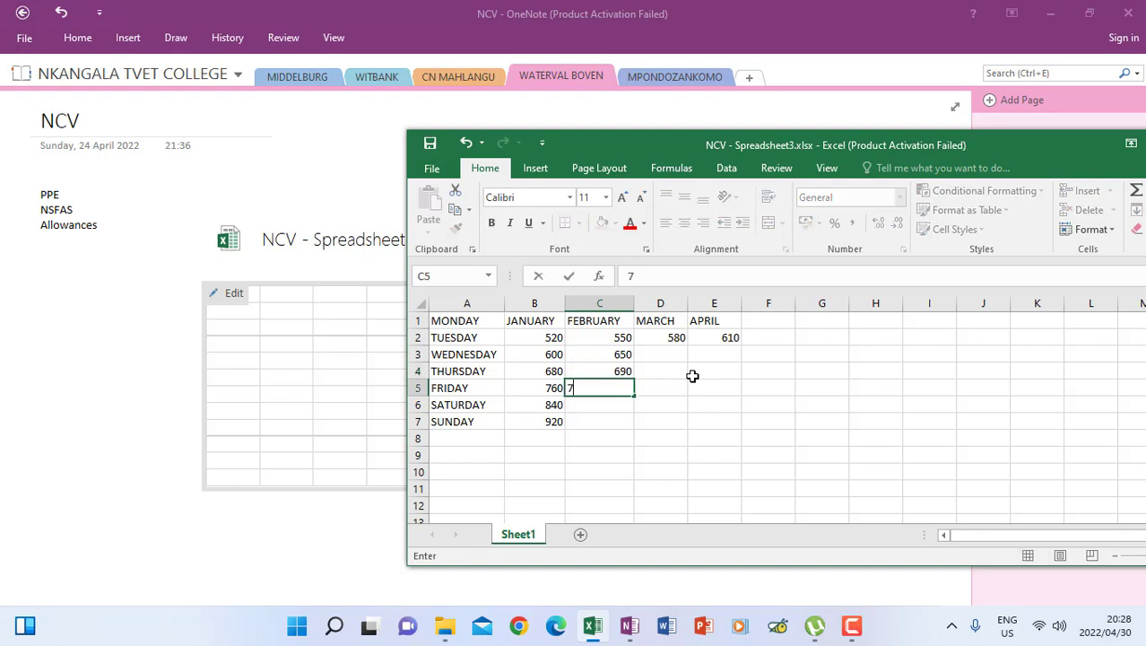
key("Return")
type("850")
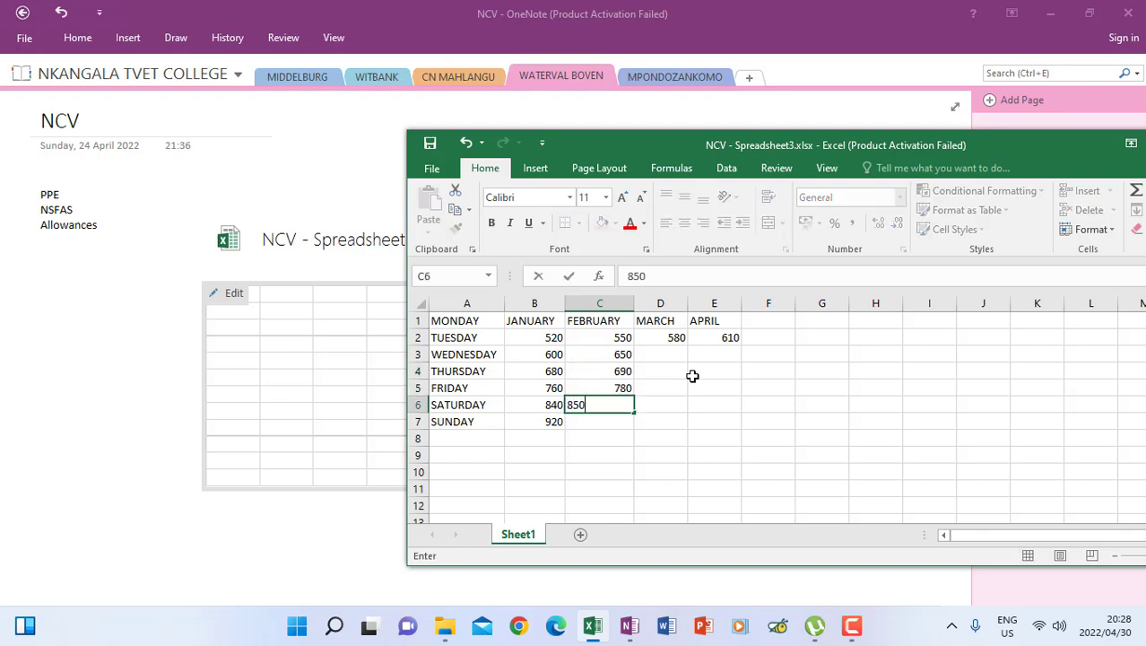
key("Return")
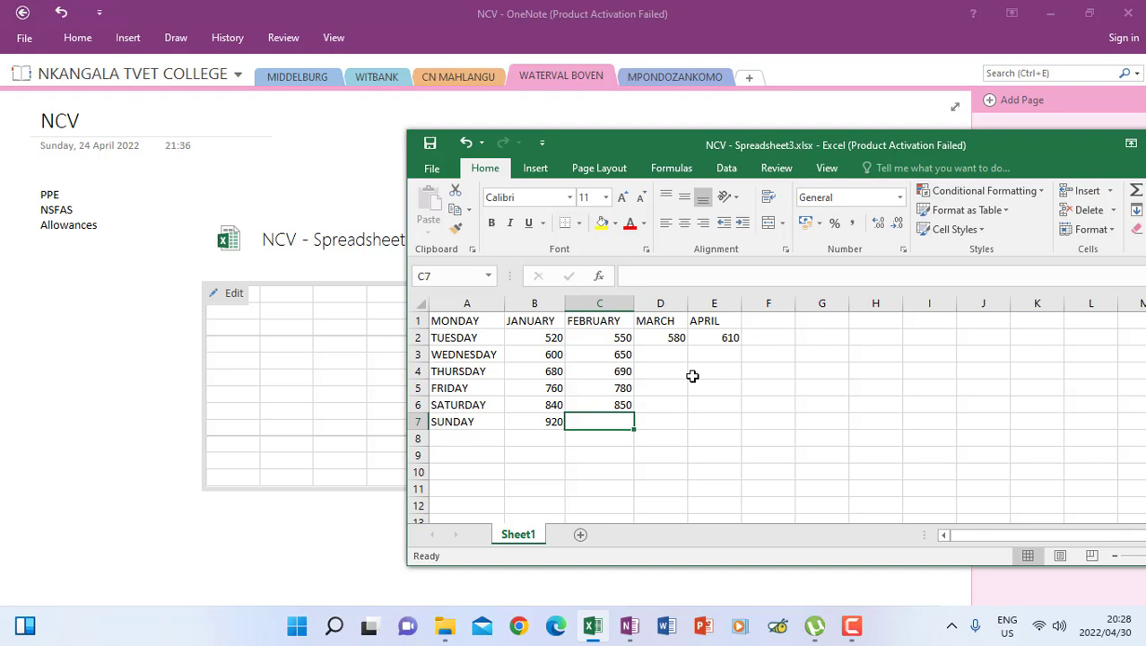
type("950")
key("Return")
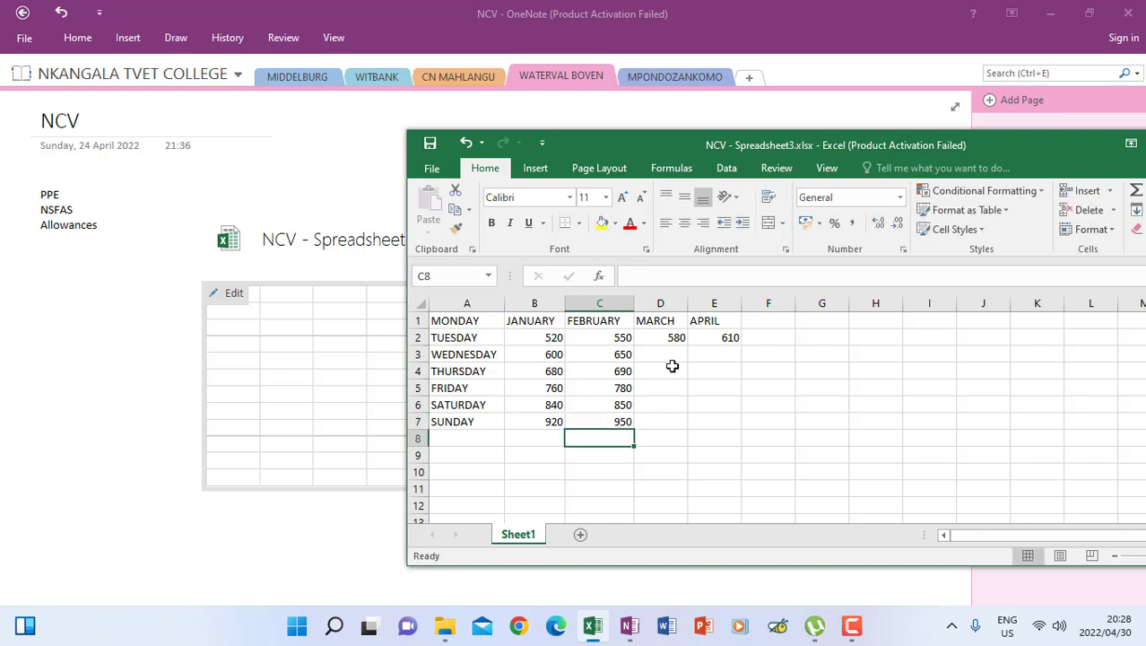
Extend the January–February number series in each of rows 3 to 7 across the MARCH and APRIL columns.
left_click_drag(556, 355, 575, 353)
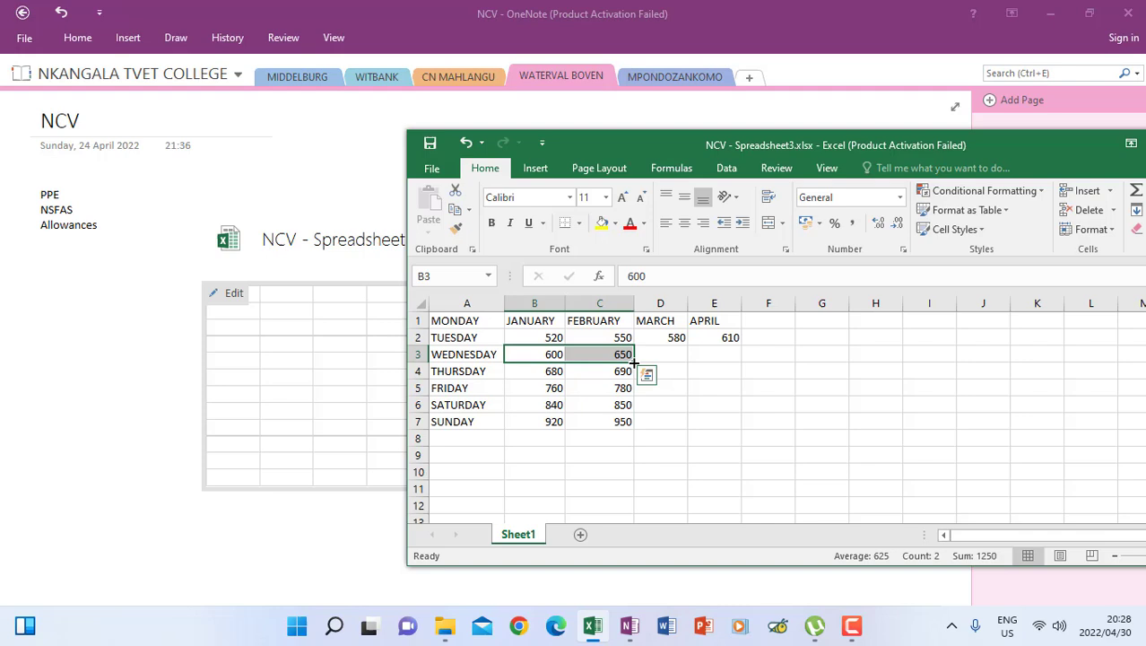
left_click_drag(668, 354, 730, 354)
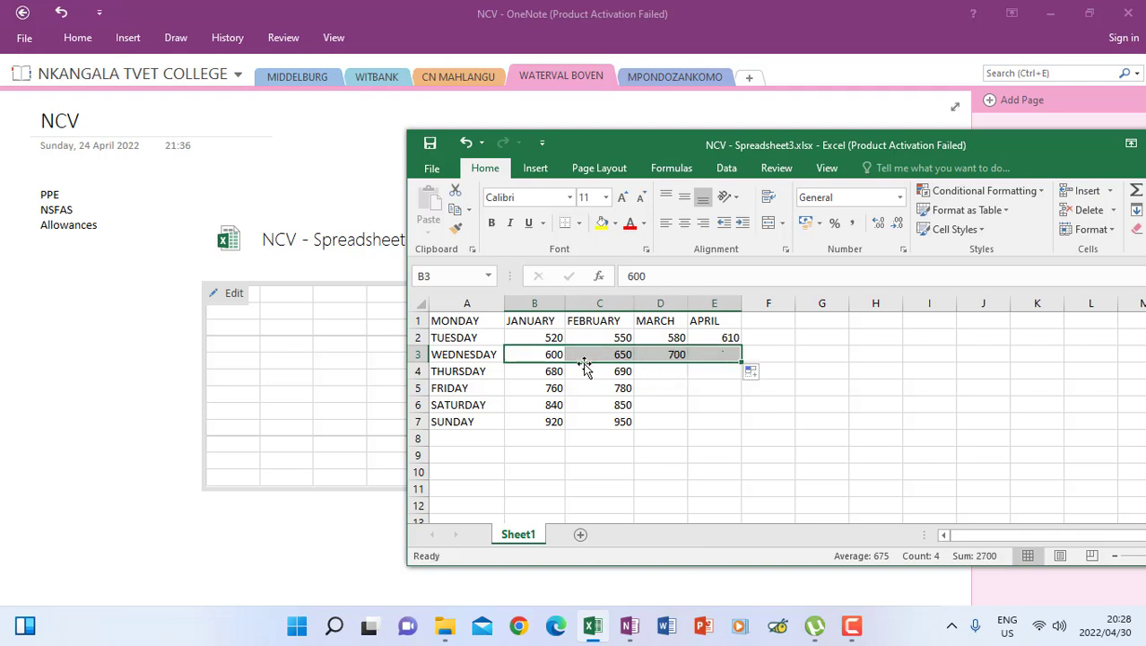
left_click_drag(543, 369, 728, 401)
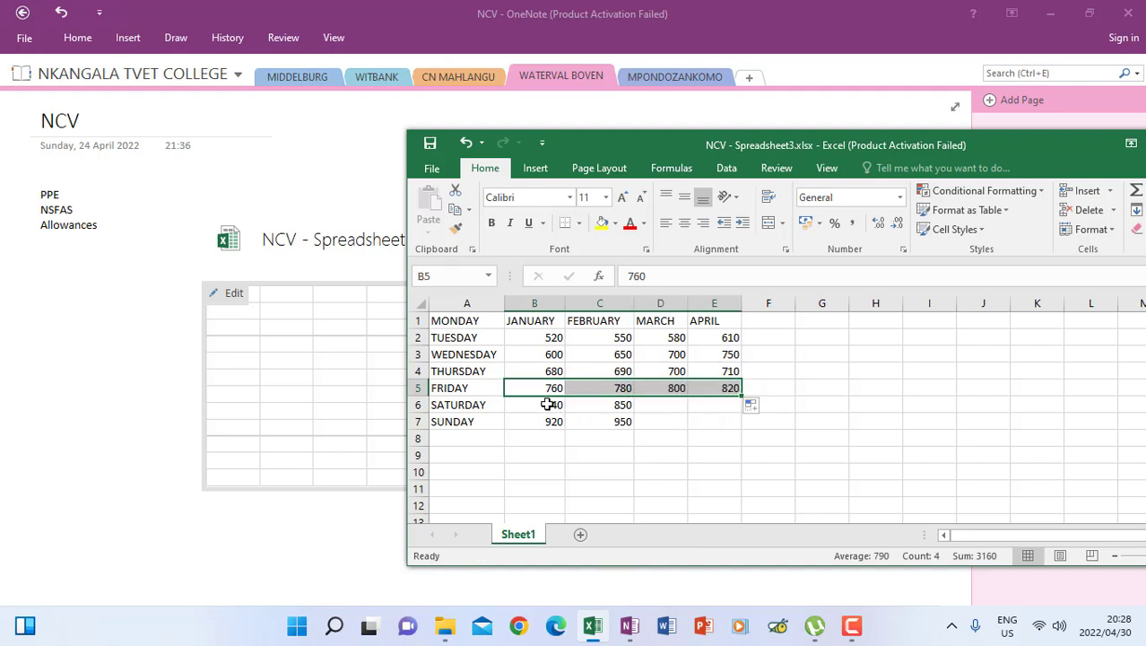
left_click_drag(542, 389, 604, 395)
left_click_drag(543, 404, 740, 405)
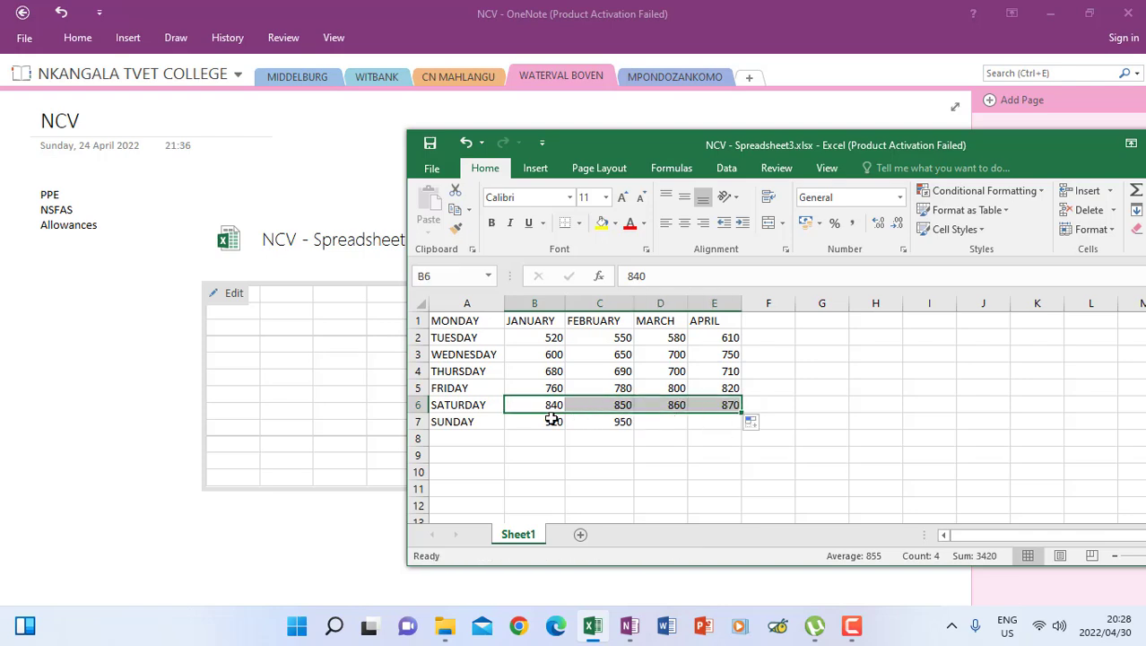
left_click_drag(551, 419, 739, 421)
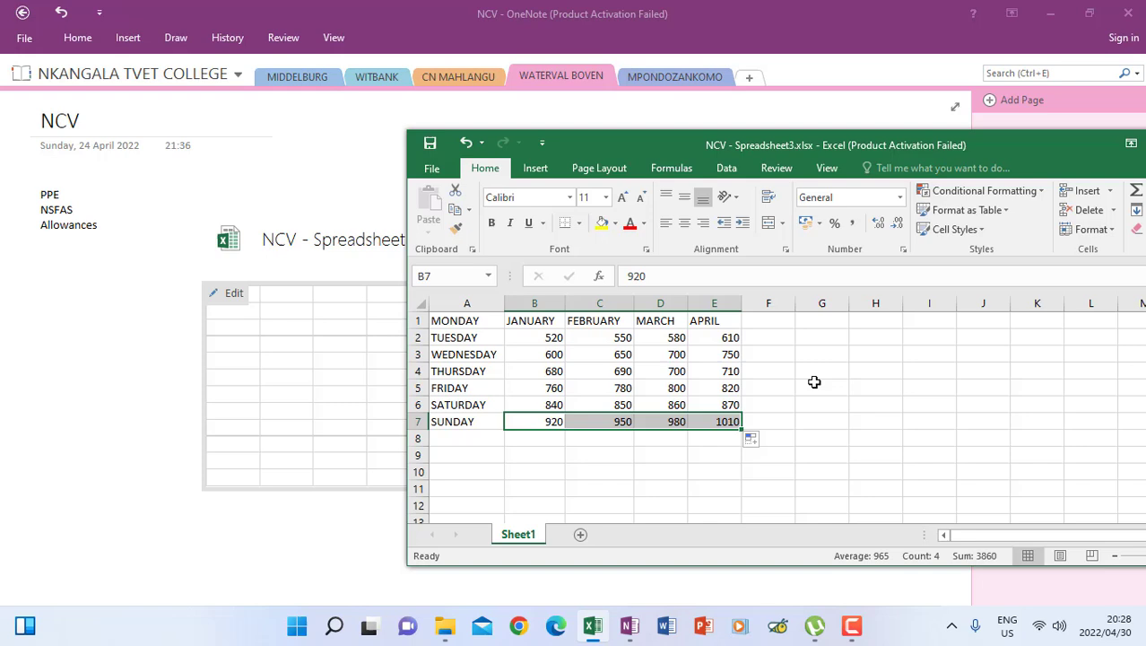
left_click(811, 384)
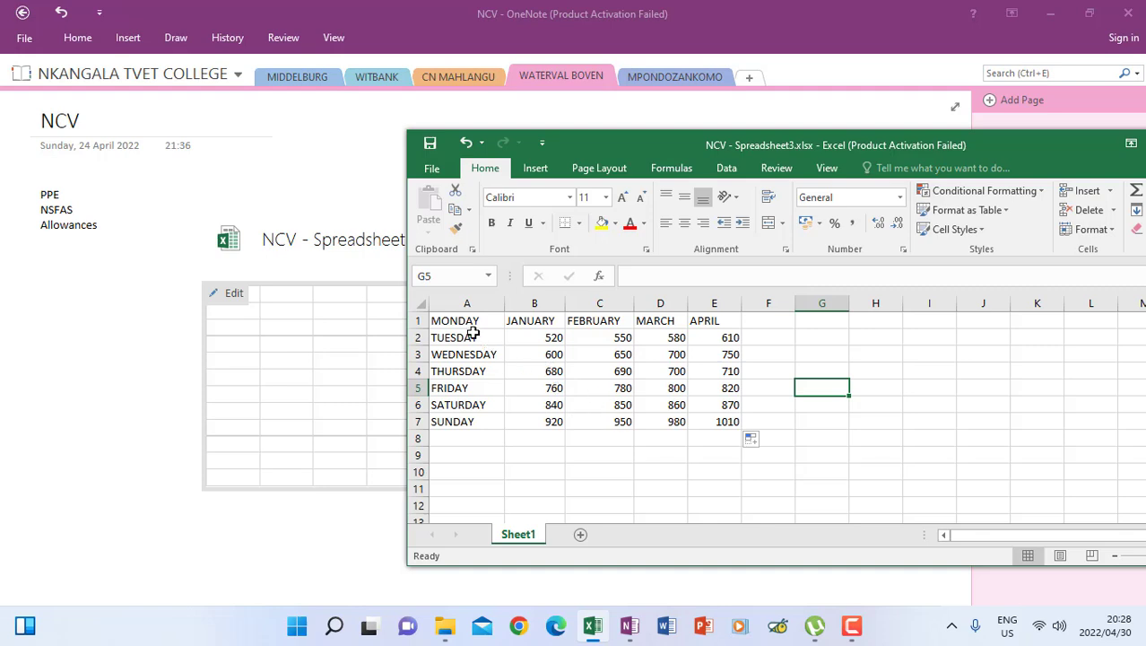
Apply All Borders to the whole data table, A1 to E7.
left_click_drag(466, 323, 735, 429)
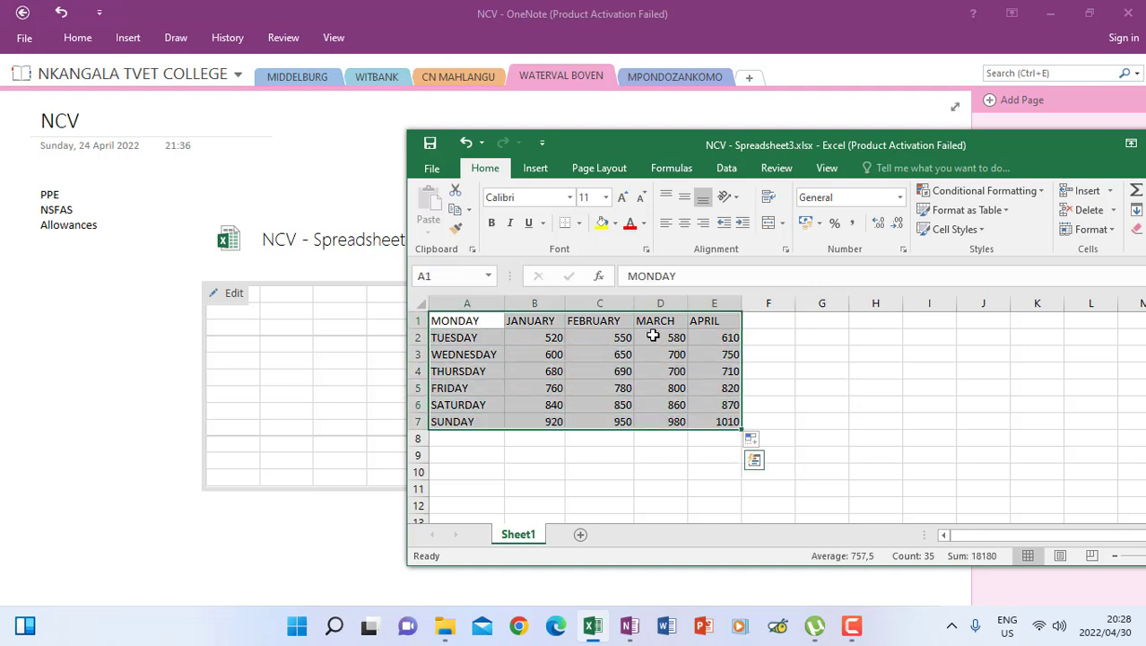
left_click(578, 224)
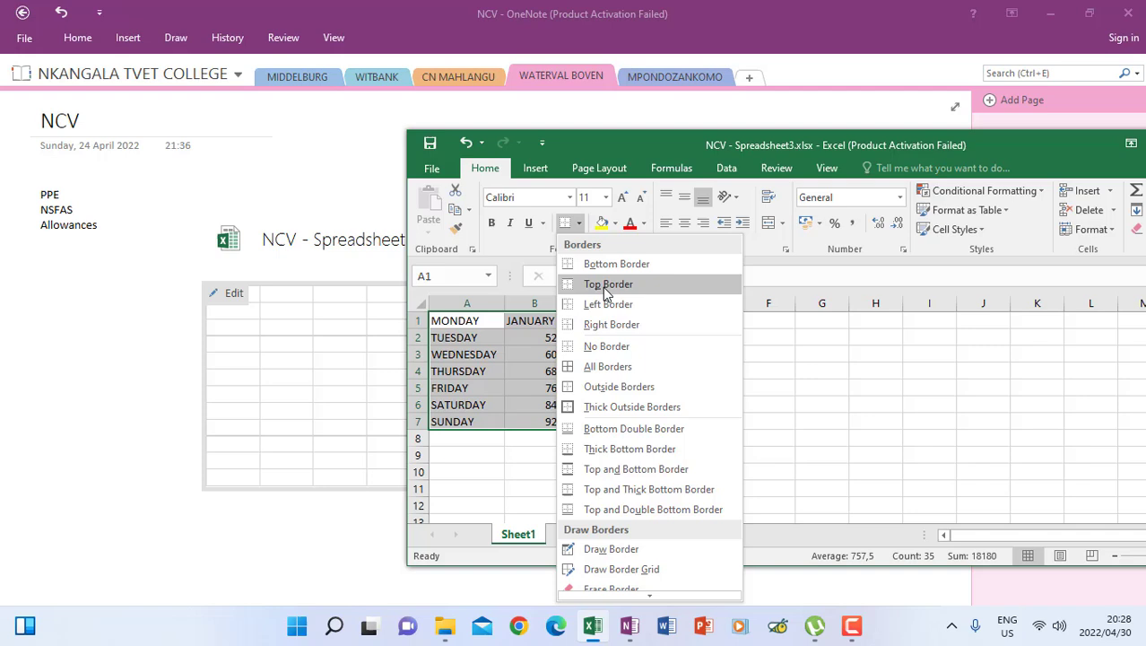
left_click(596, 366)
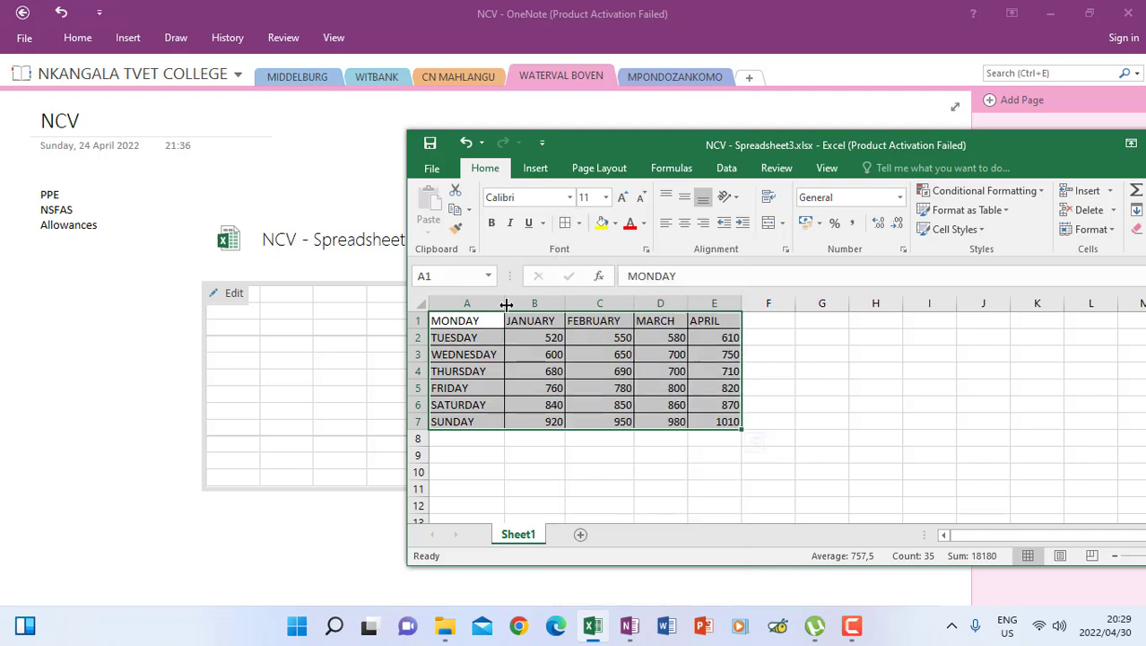
Format the heading row A1 to E1 as bold Arial at size 14.
left_click_drag(448, 320, 727, 321)
left_click(492, 223)
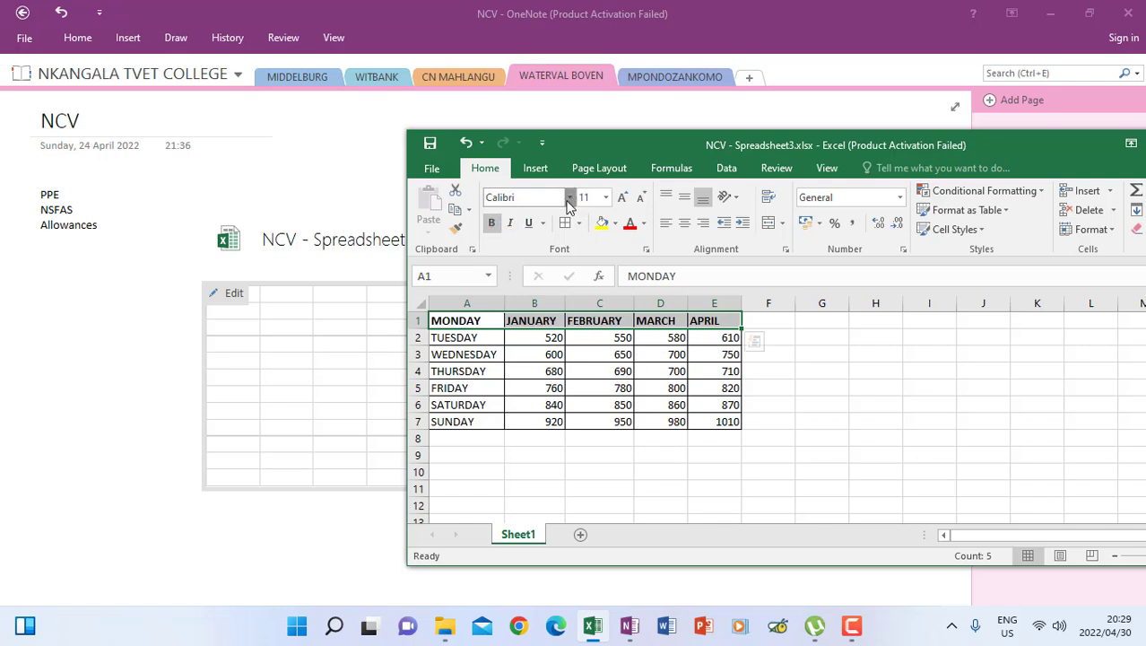
left_click(569, 197)
left_click(542, 335)
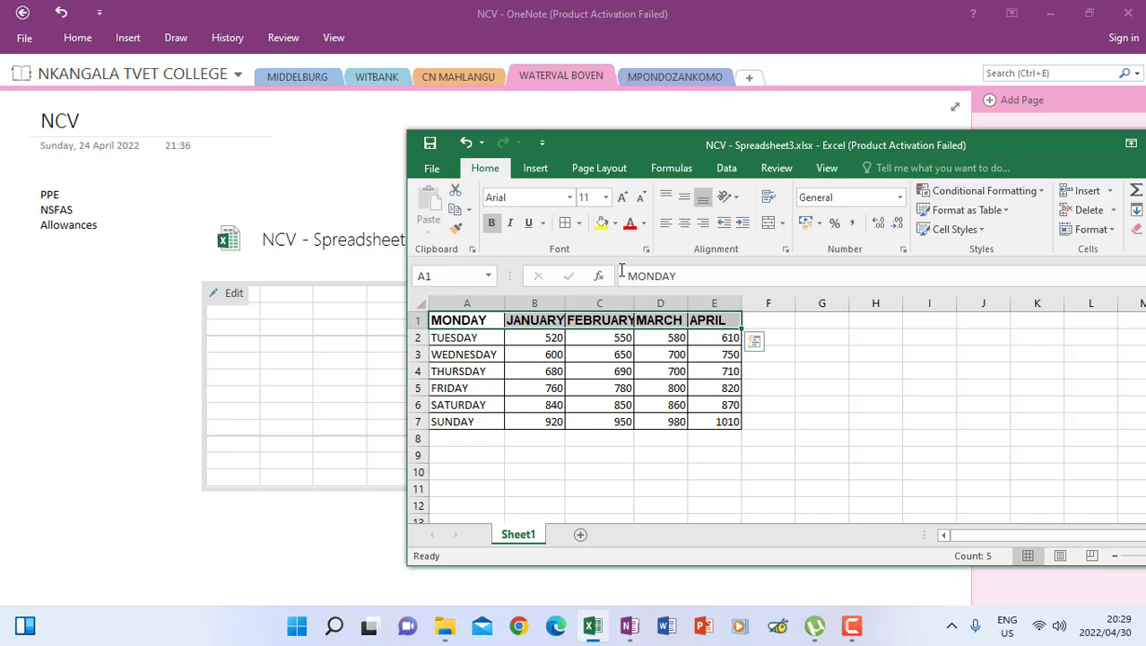
left_click(606, 198)
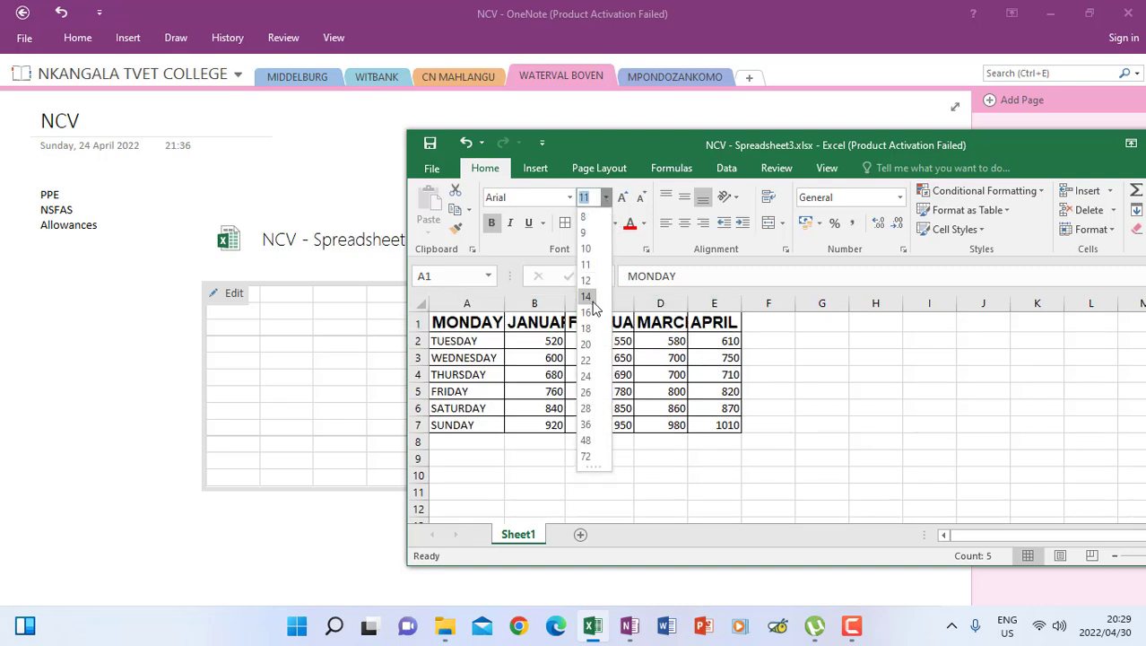
left_click(587, 297)
Widen columns B to E so that the enlarged month headings fit.
left_click_drag(565, 303, 589, 303)
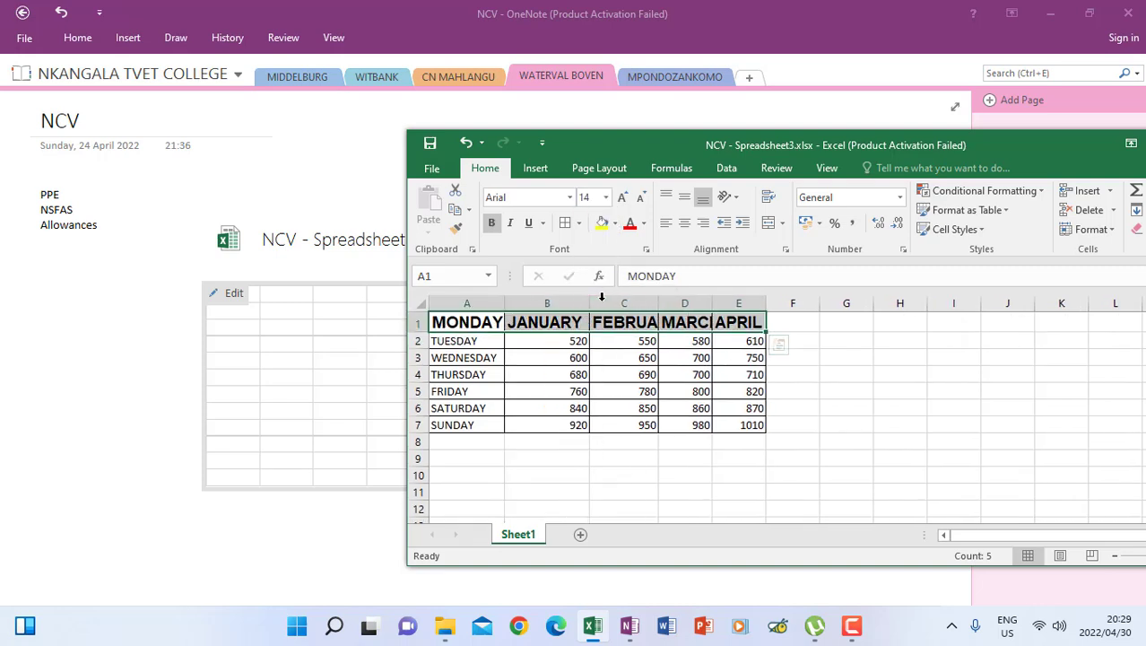
left_click_drag(659, 304, 840, 304)
left_click_drag(686, 306, 698, 305)
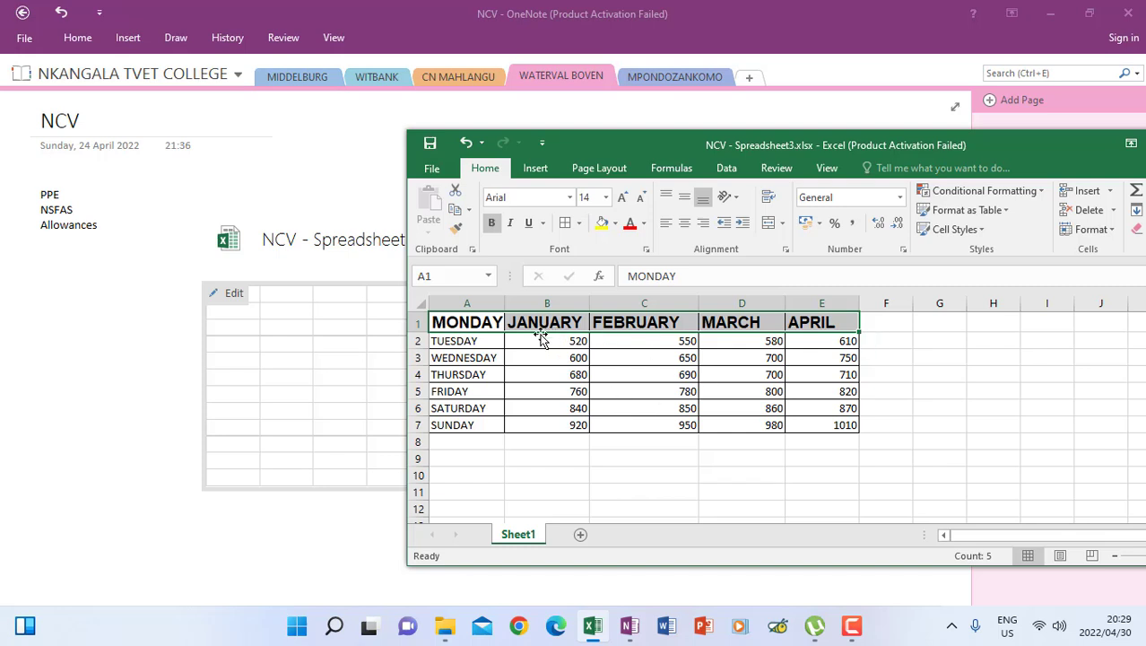
left_click(623, 472)
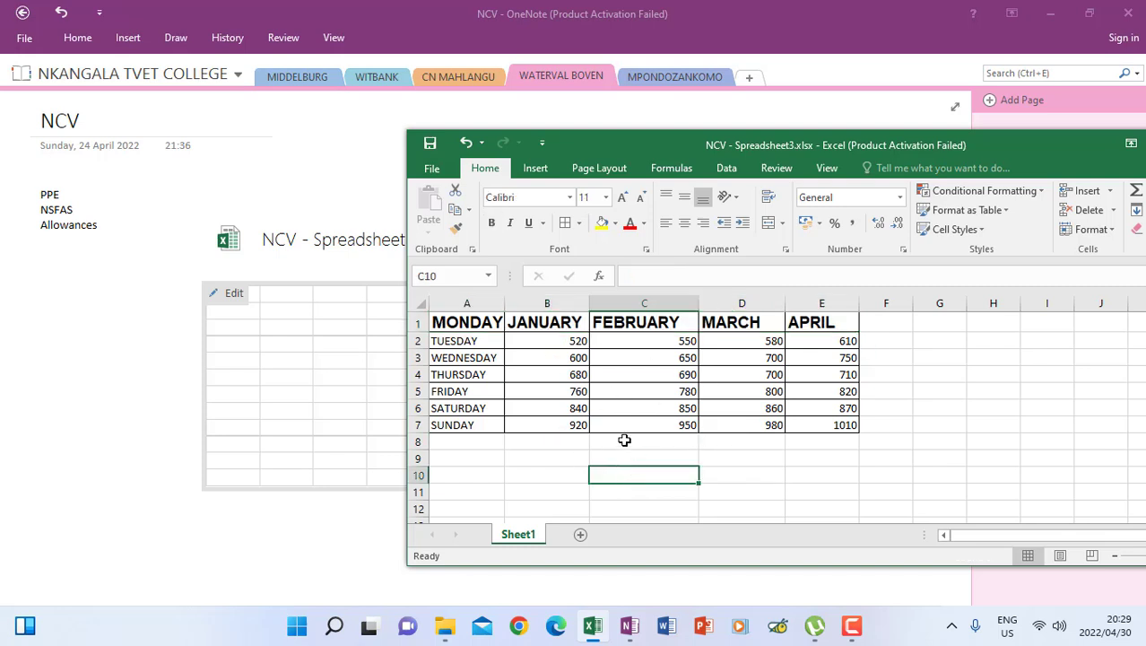
Insert a 2-D clustered column chart from the weekday, JANUARY and MARCH columns, rows 1 to 7.
left_click_drag(472, 323, 477, 427)
left_click(557, 361)
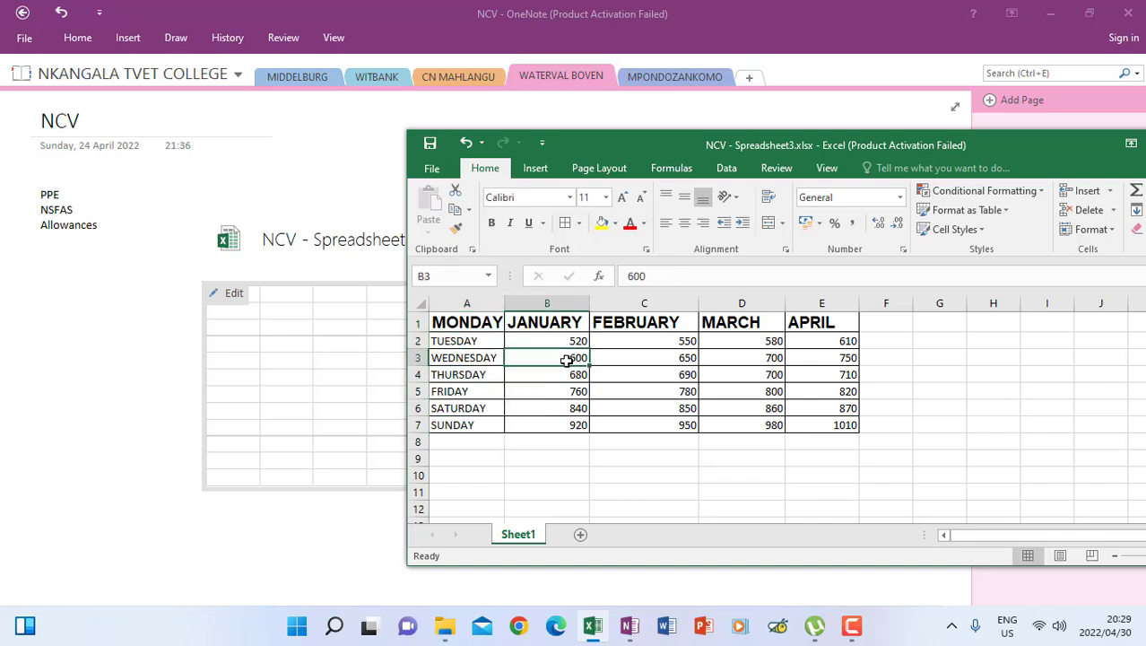
left_click_drag(554, 323, 568, 425)
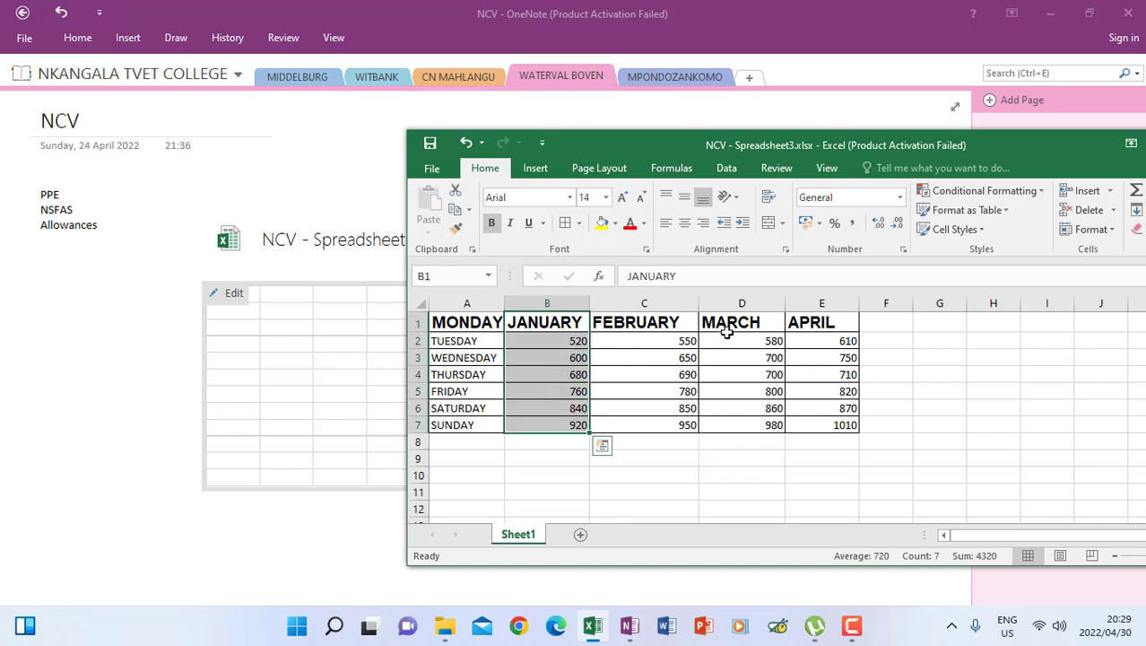
left_click_drag(728, 322, 728, 425, "ctrl")
left_click(471, 323, "ctrl")
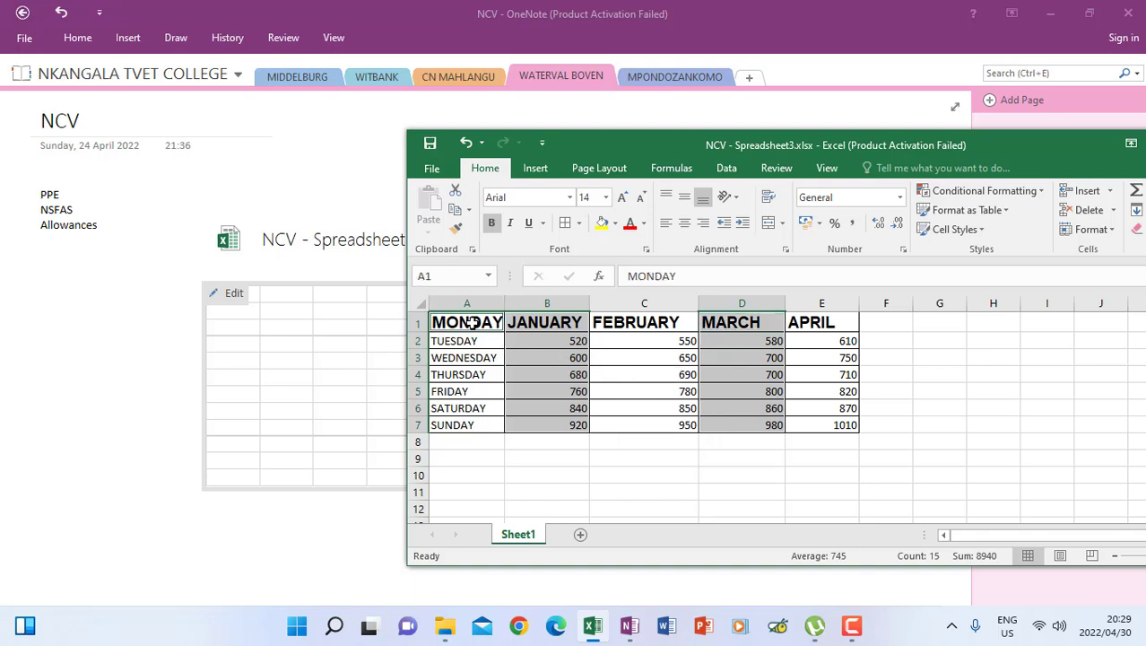
left_click_drag(471, 323, 474, 425, "ctrl")
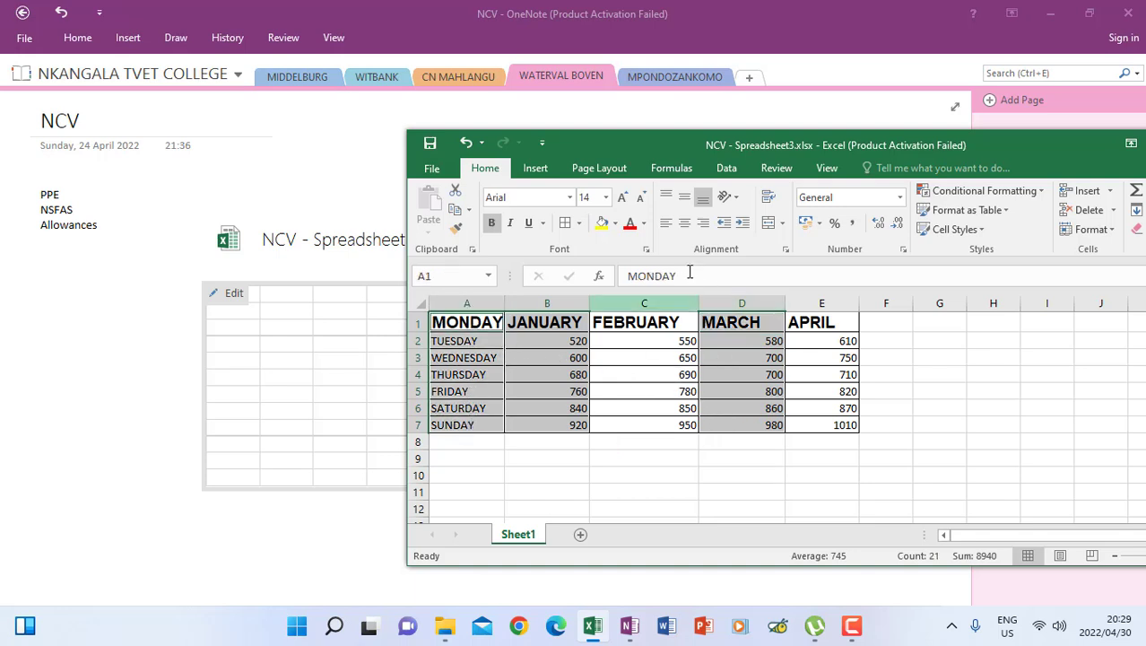
left_click(535, 168)
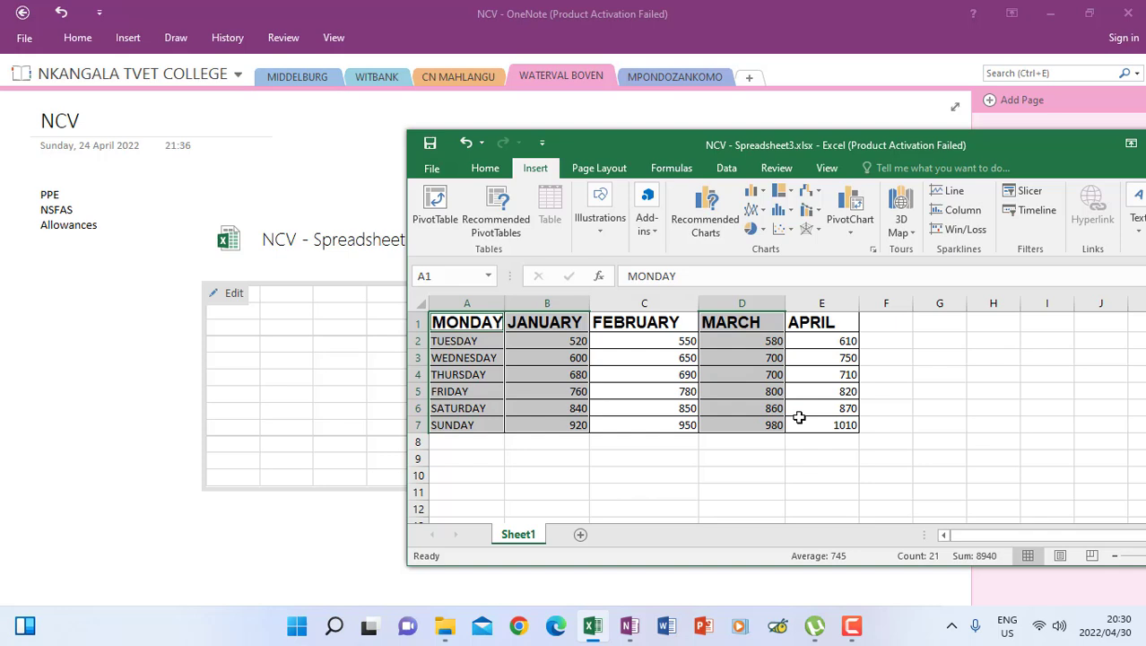
left_click(764, 193)
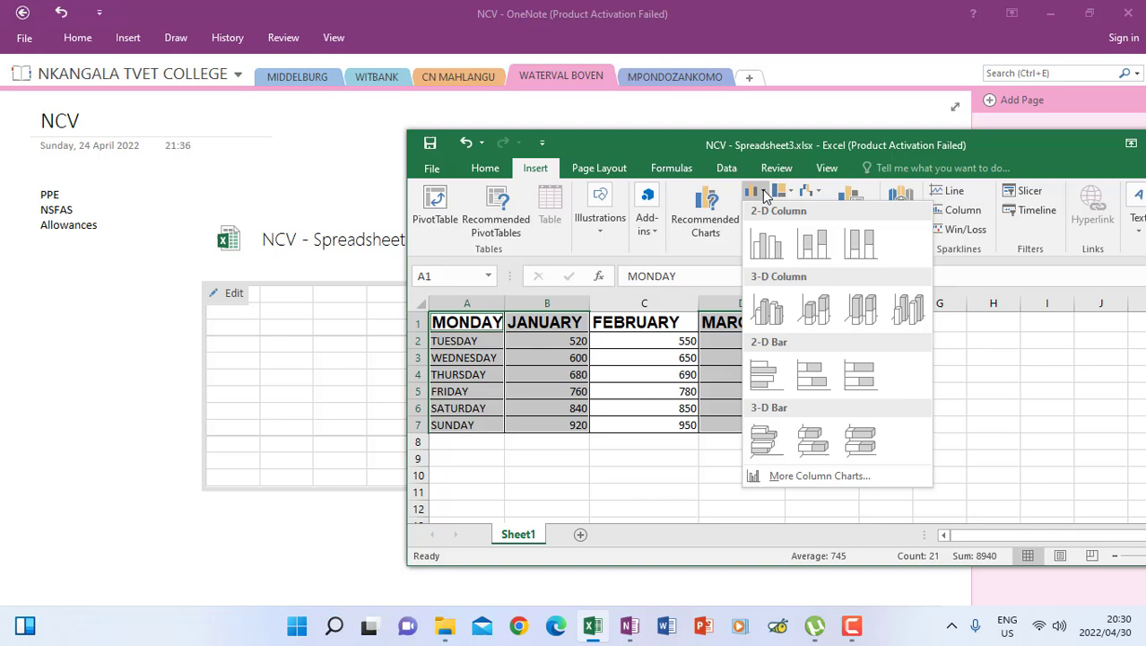
left_click(764, 244)
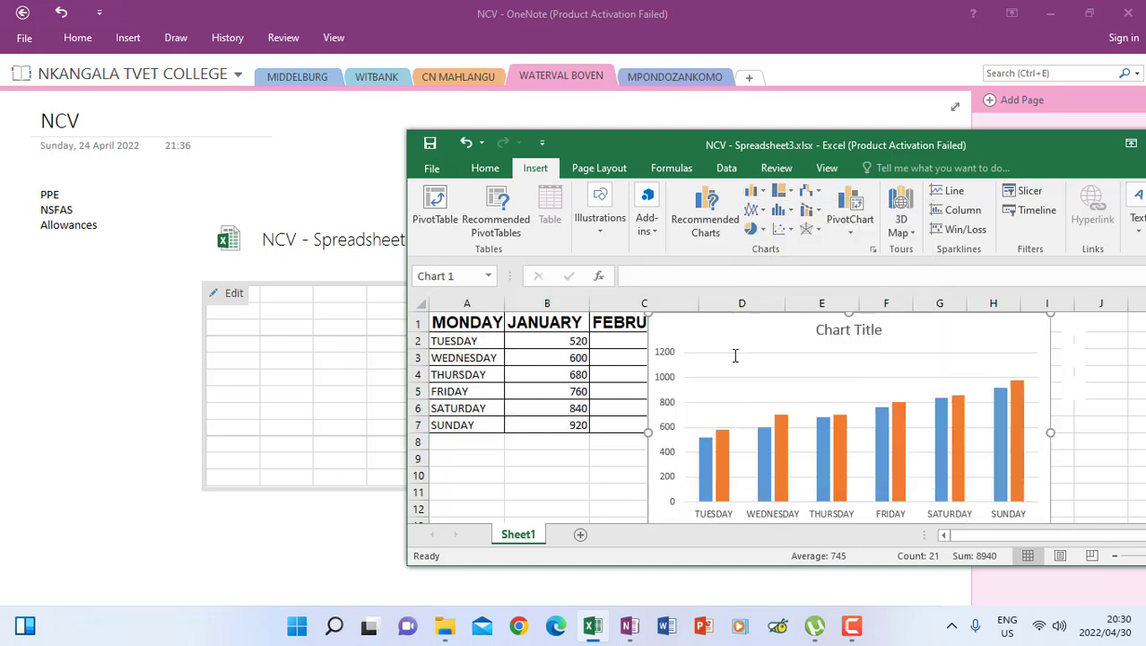
left_click(578, 493)
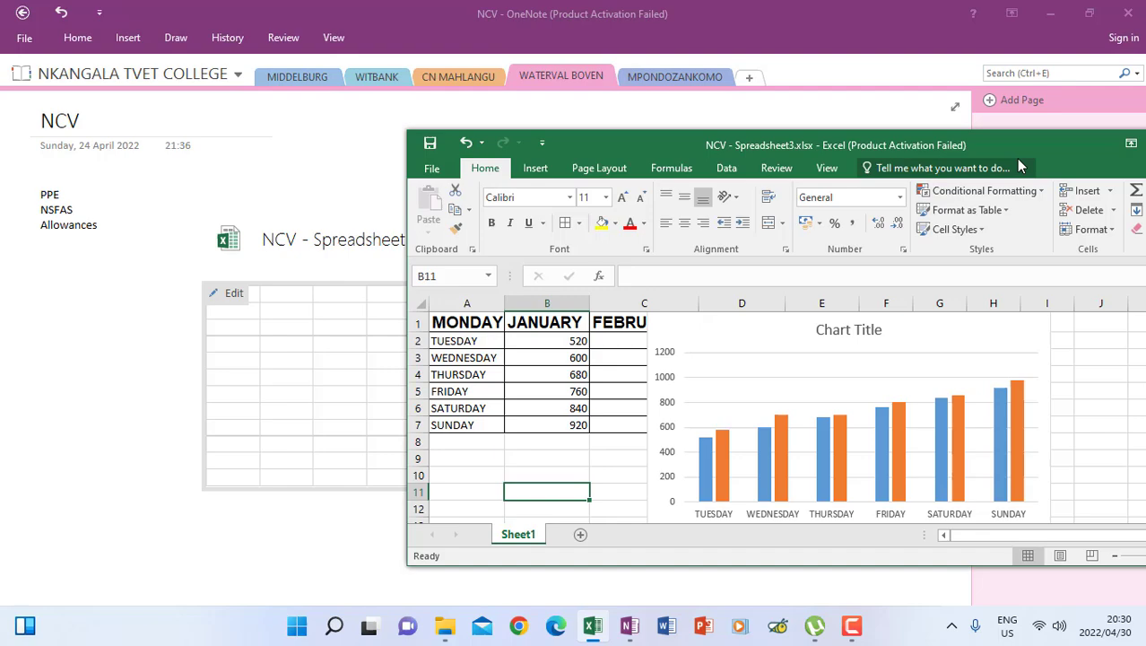
Maximize the spreadsheet window and move the chart directly below the data table.
left_click_drag(1009, 146, 795, 117)
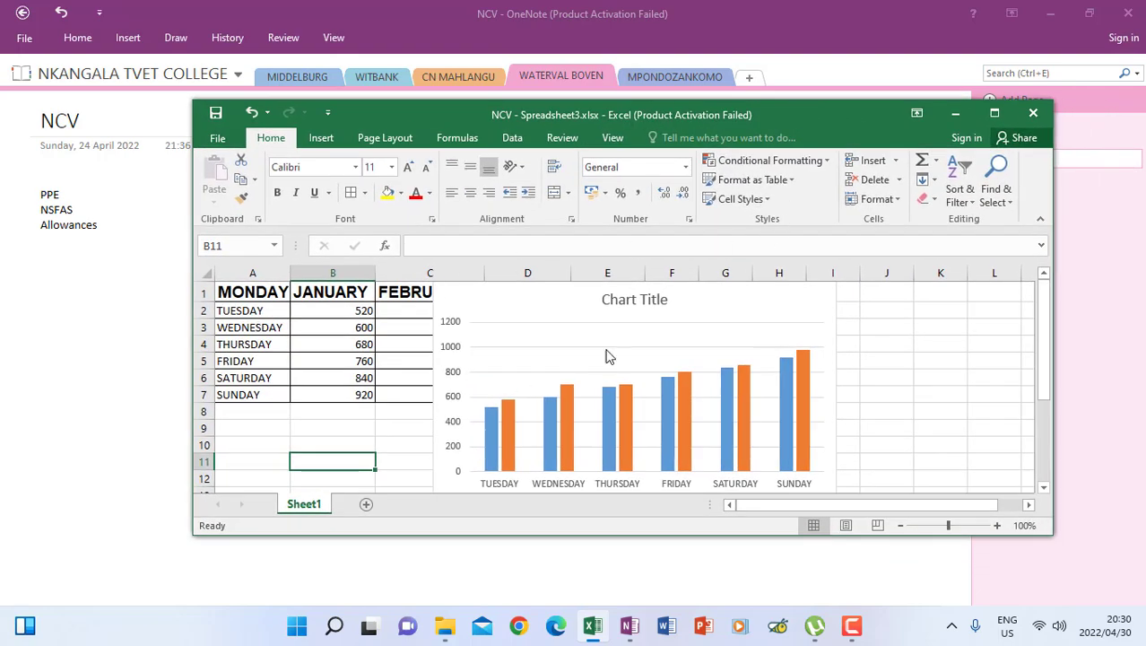
left_click(994, 113)
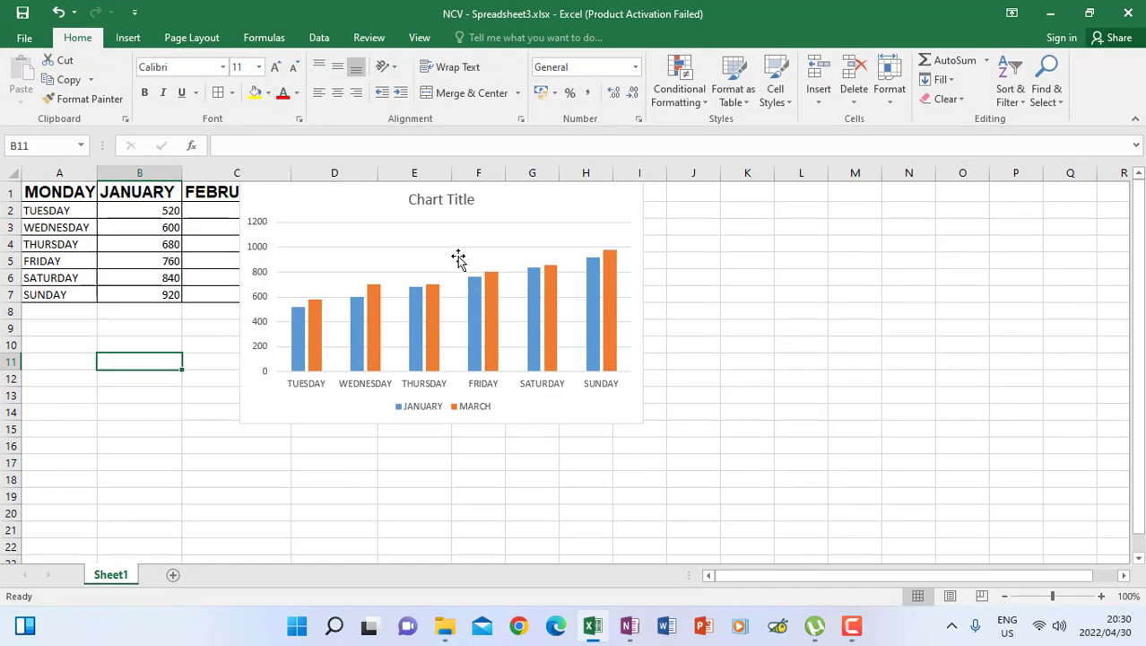
left_click_drag(506, 191, 313, 311)
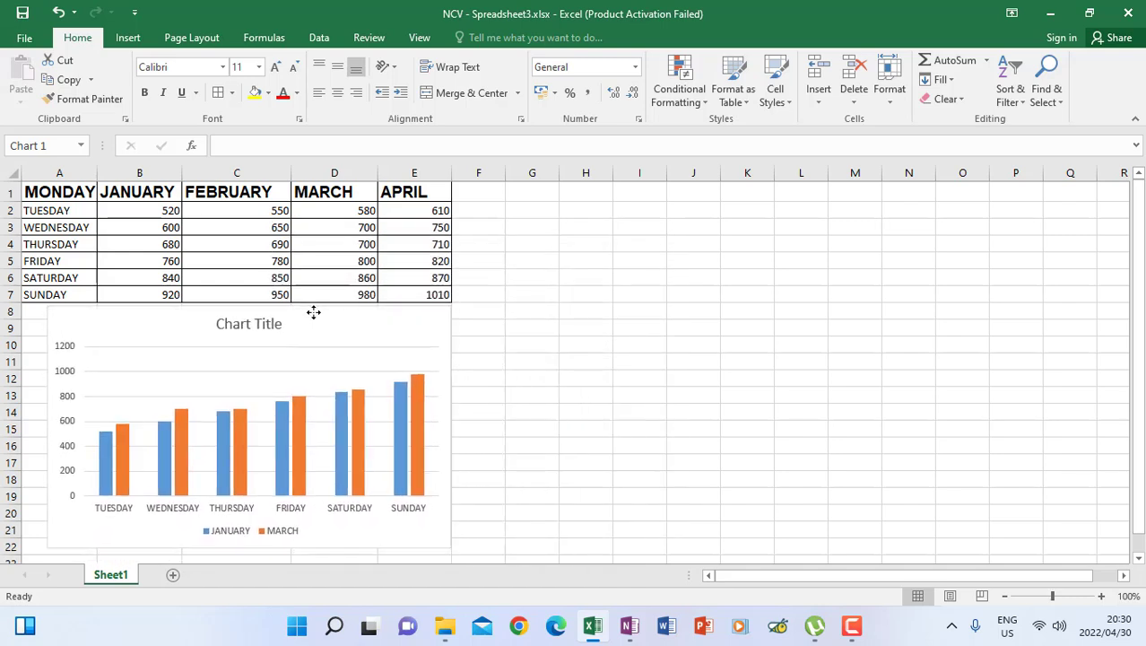
Replace the chart's placeholder title with MONTHS OF SALES IN A YEAR.
left_click(280, 324)
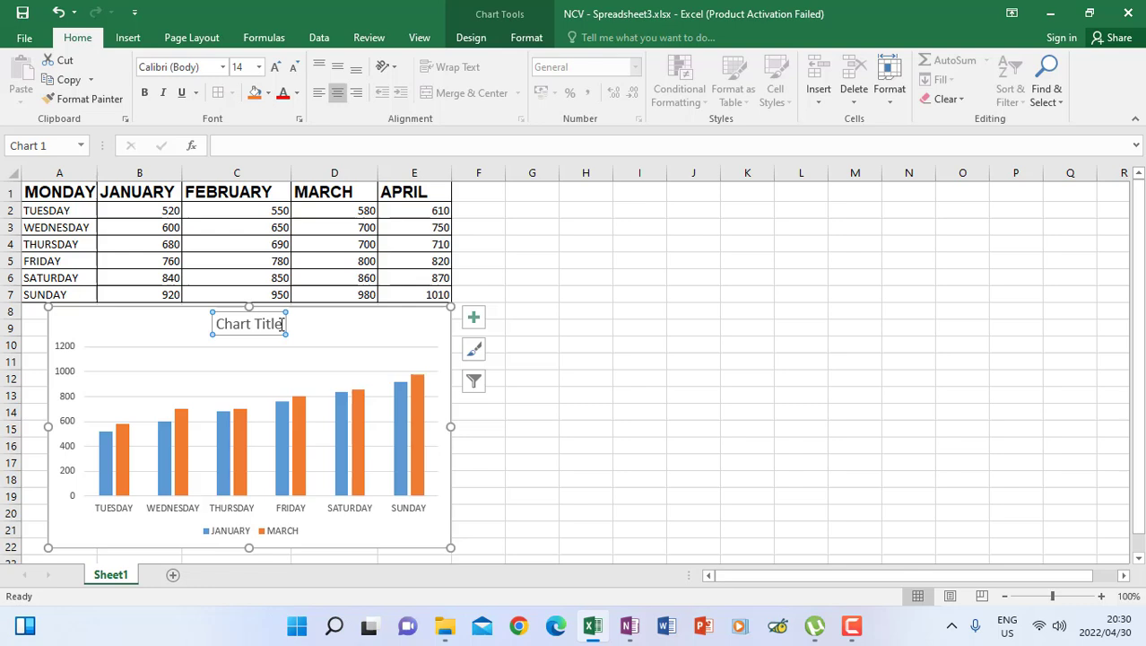
left_click_drag(281, 324, 216, 324)
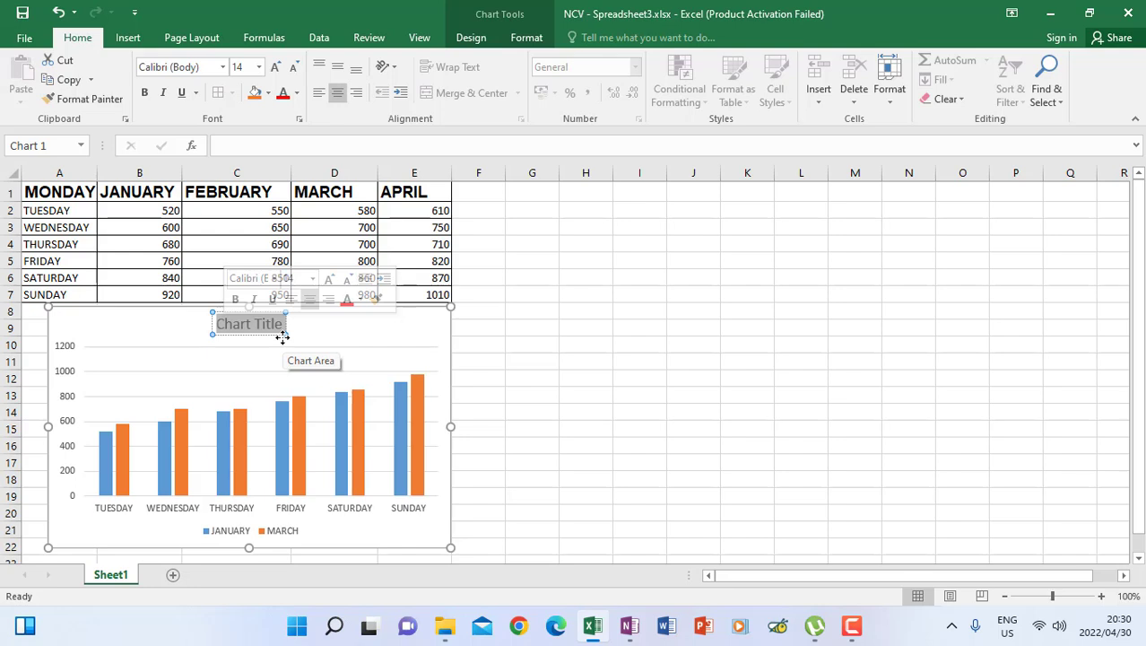
type("M")
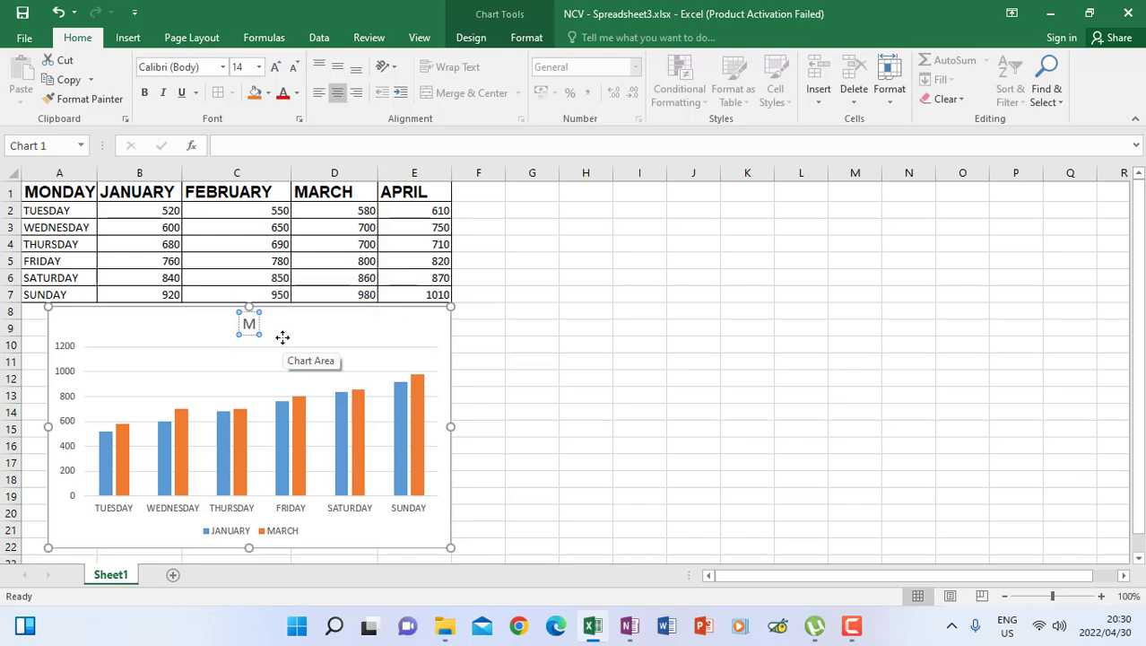
type("ONTHS O")
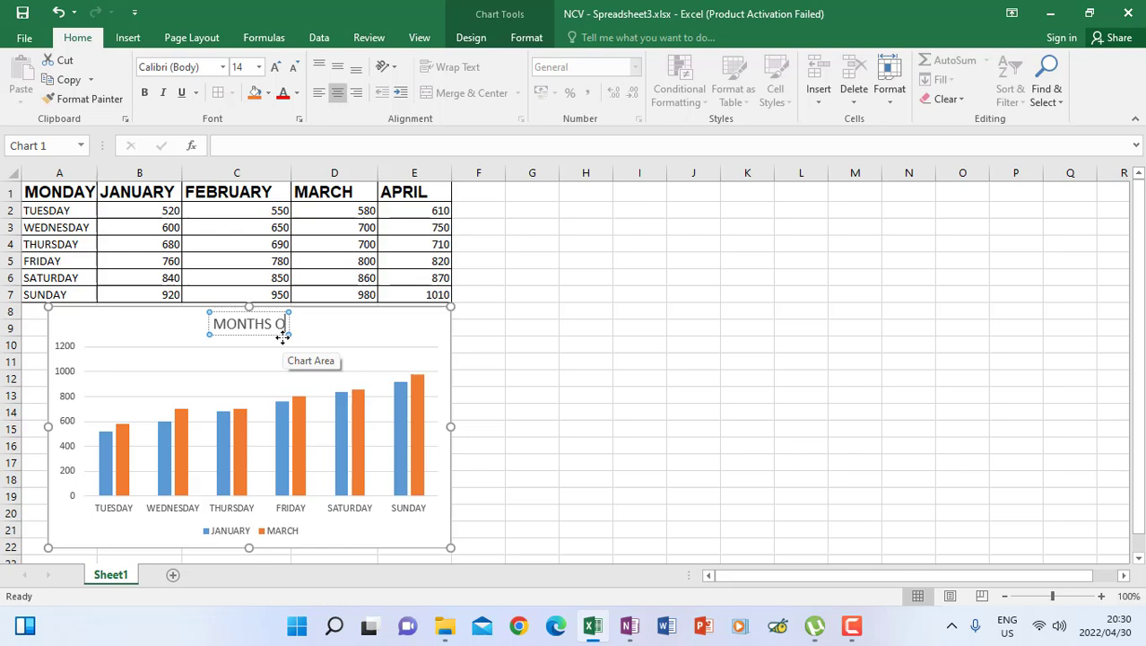
type("F SALES")
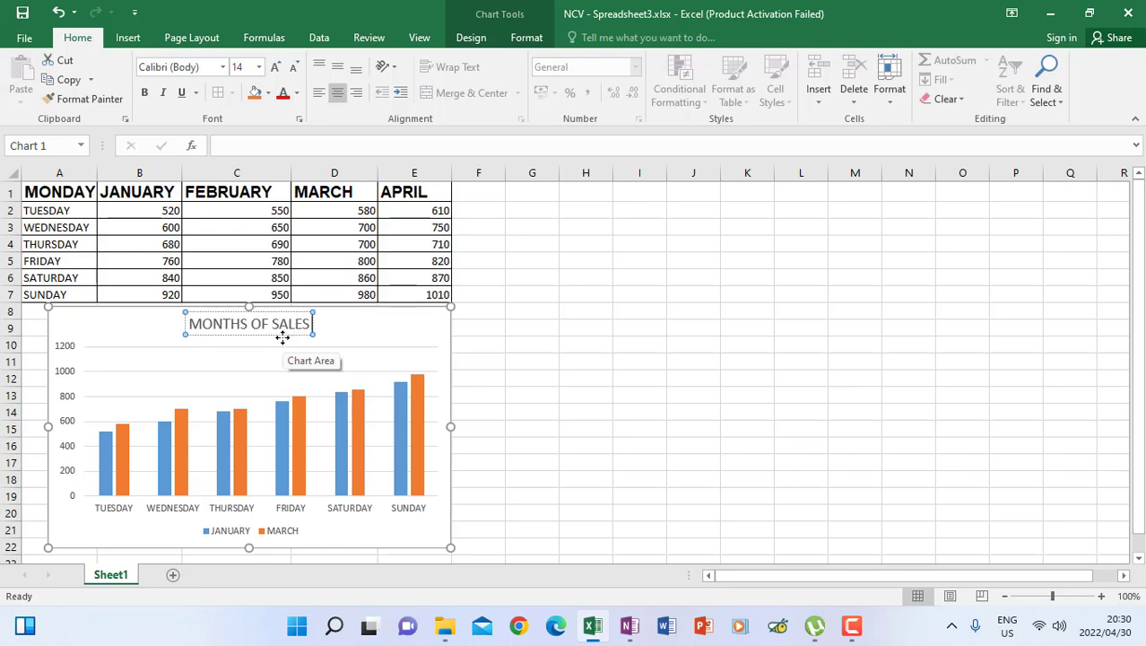
type(" IN YEARS")
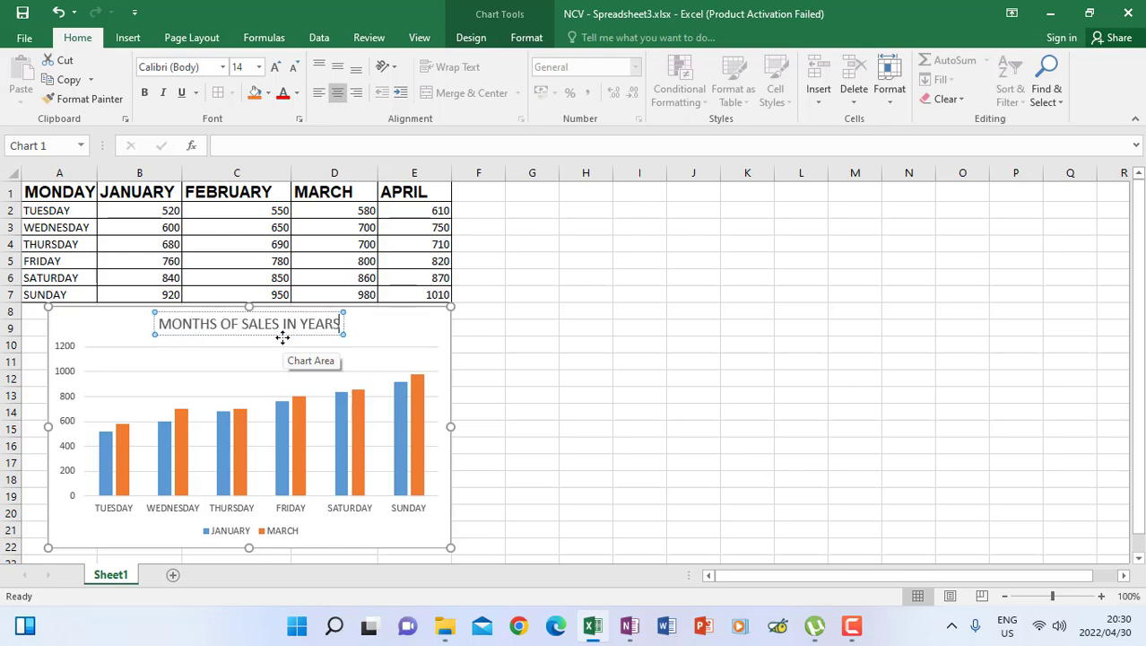
key("BackSpace")
key("BackSpace")
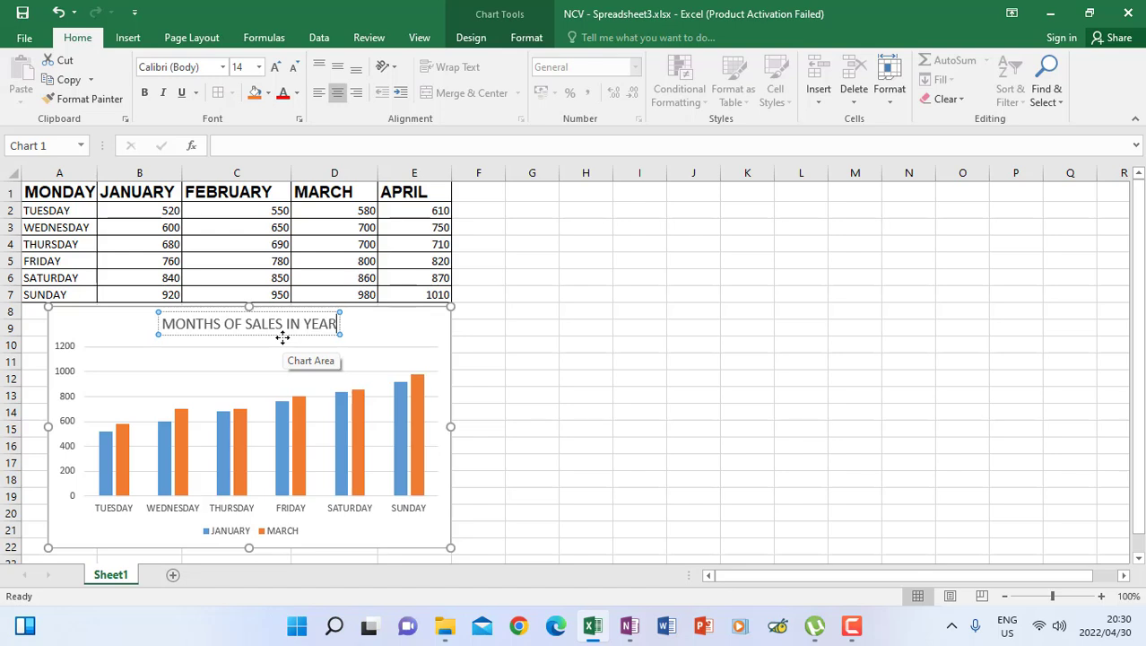
key("BackSpace")
key("BackSpace")
key("BackSpace")
type("A")
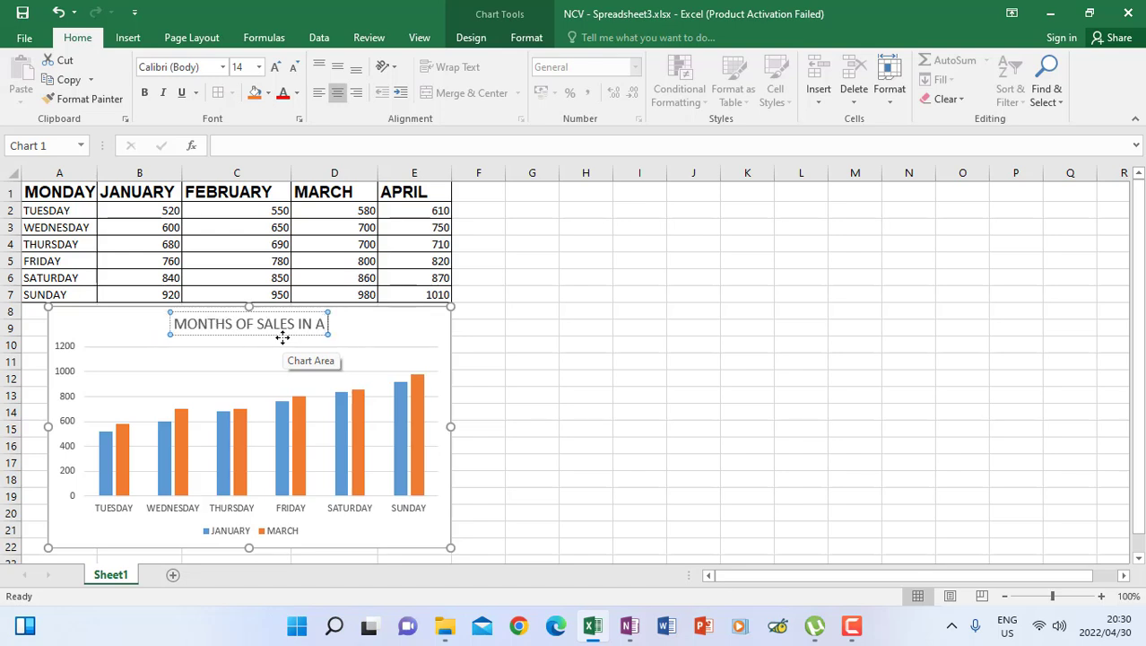
type(" T")
key("BackSpace")
type("YEAR")
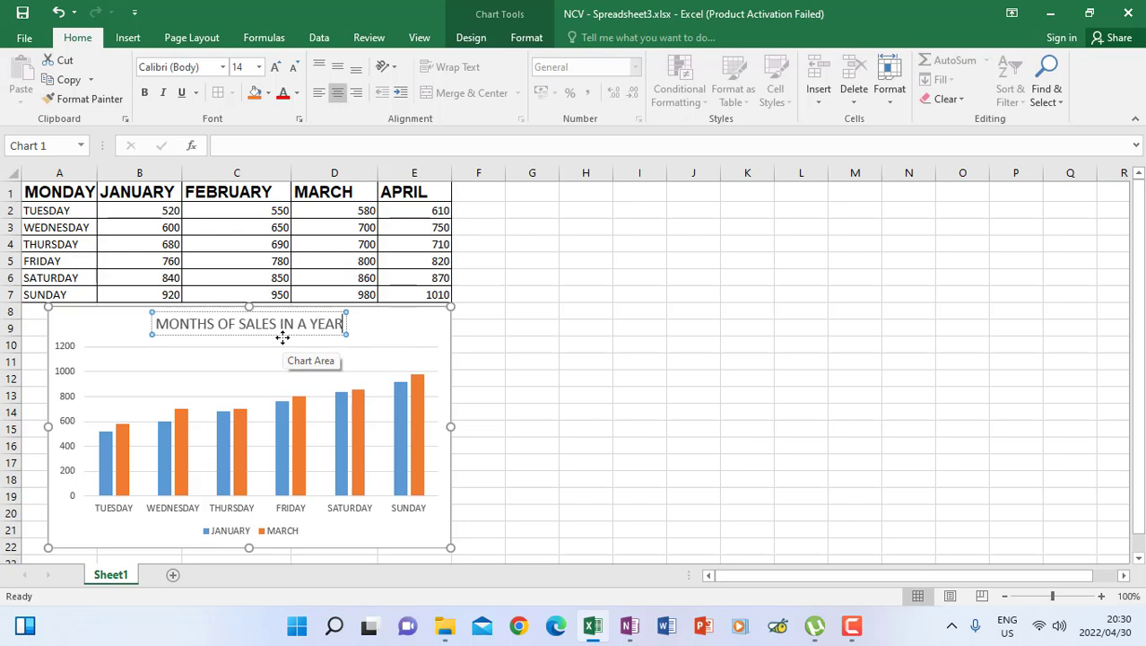
left_click(513, 378)
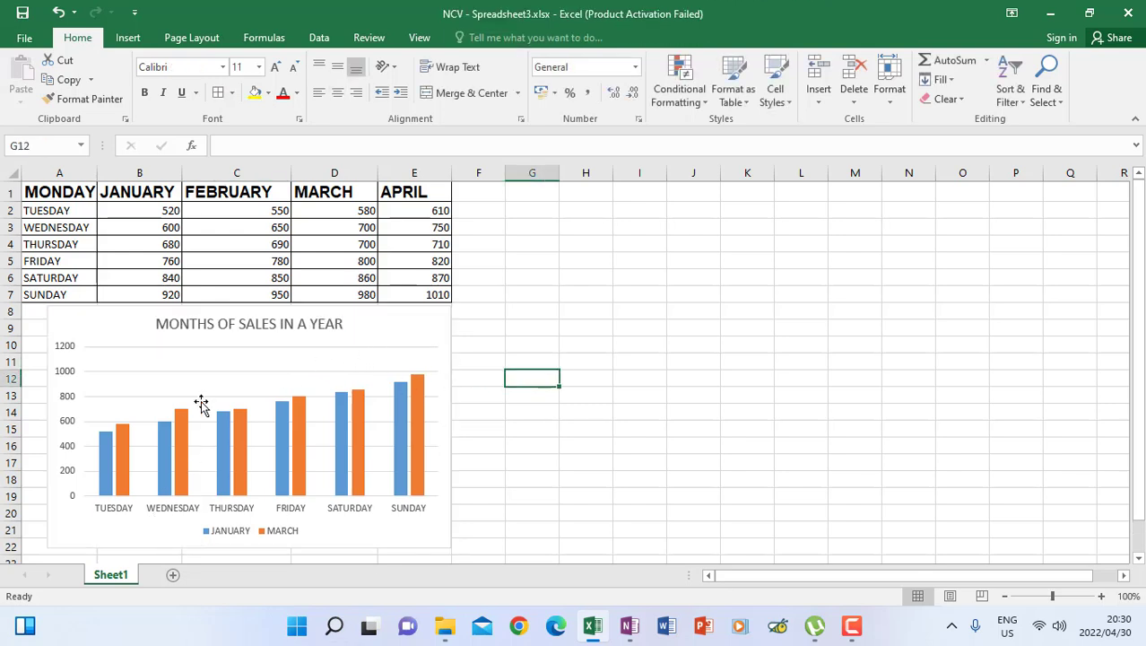
Shrink the spreadsheet window beside the OneNote page and save the workbook to update the embedded spreadsheet.
left_click(1095, 18)
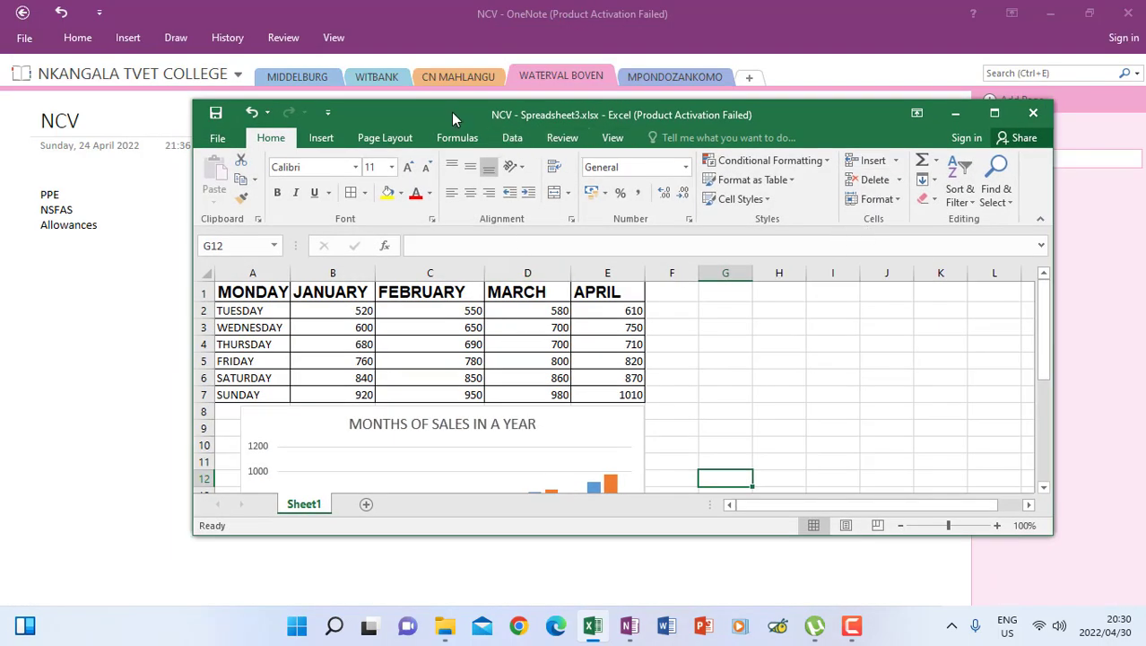
left_click_drag(451, 112, 639, 136)
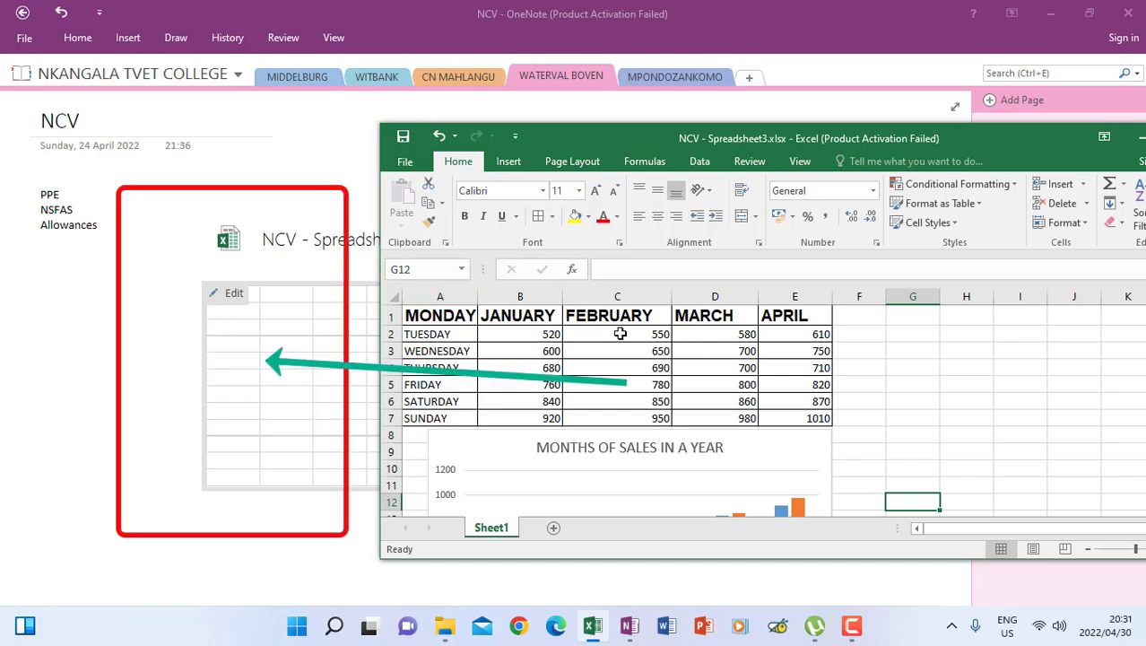
left_click(403, 139)
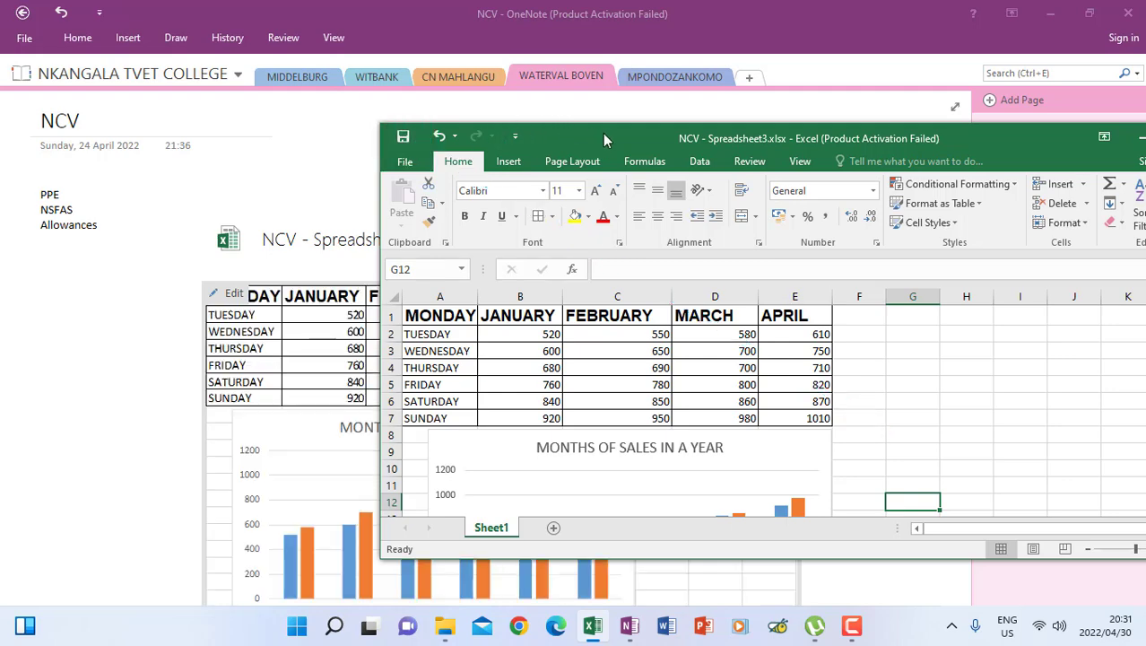
left_click_drag(603, 133, 788, 134)
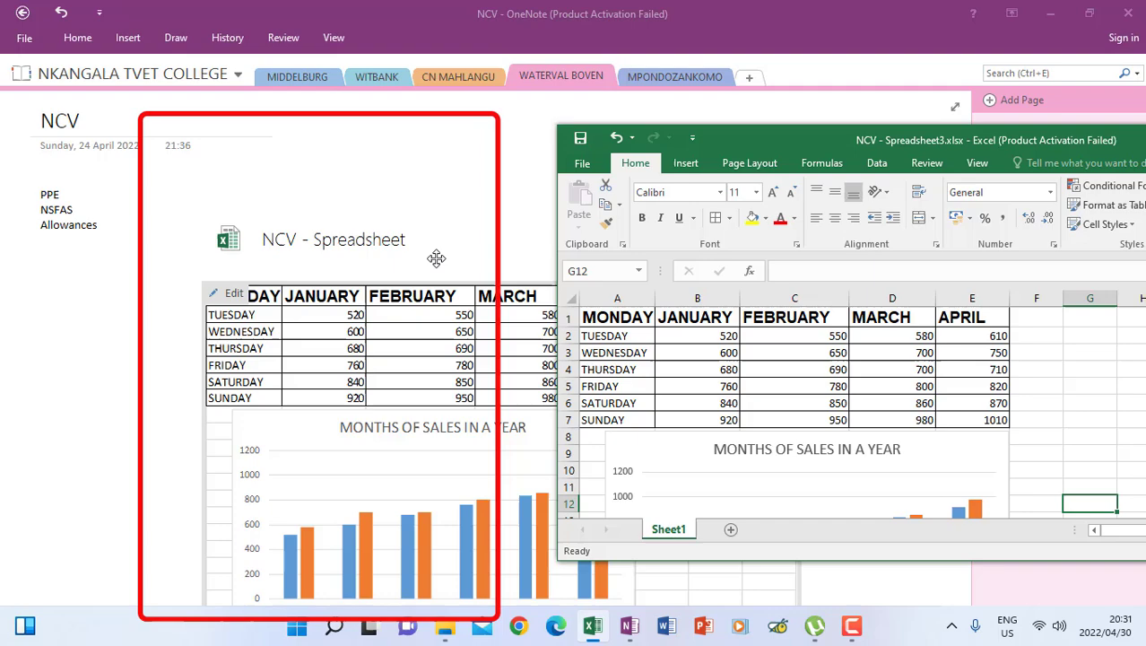
Close the spreadsheet window and return to the OneNote NCV page.
left_click_drag(829, 134, 525, 88)
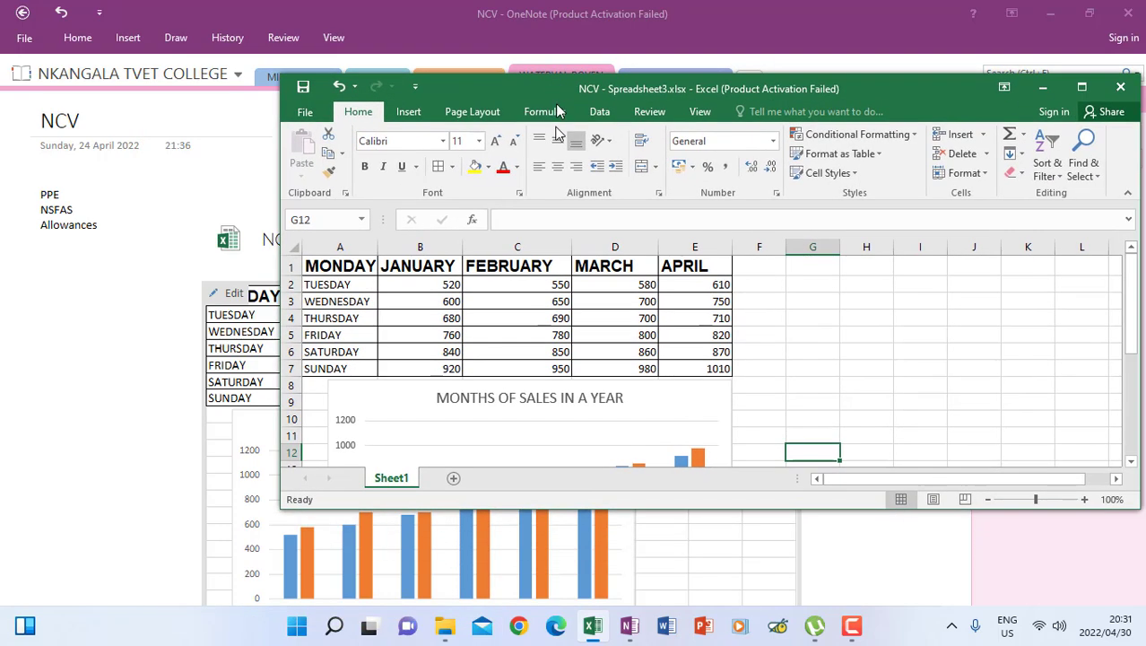
left_click(1080, 87)
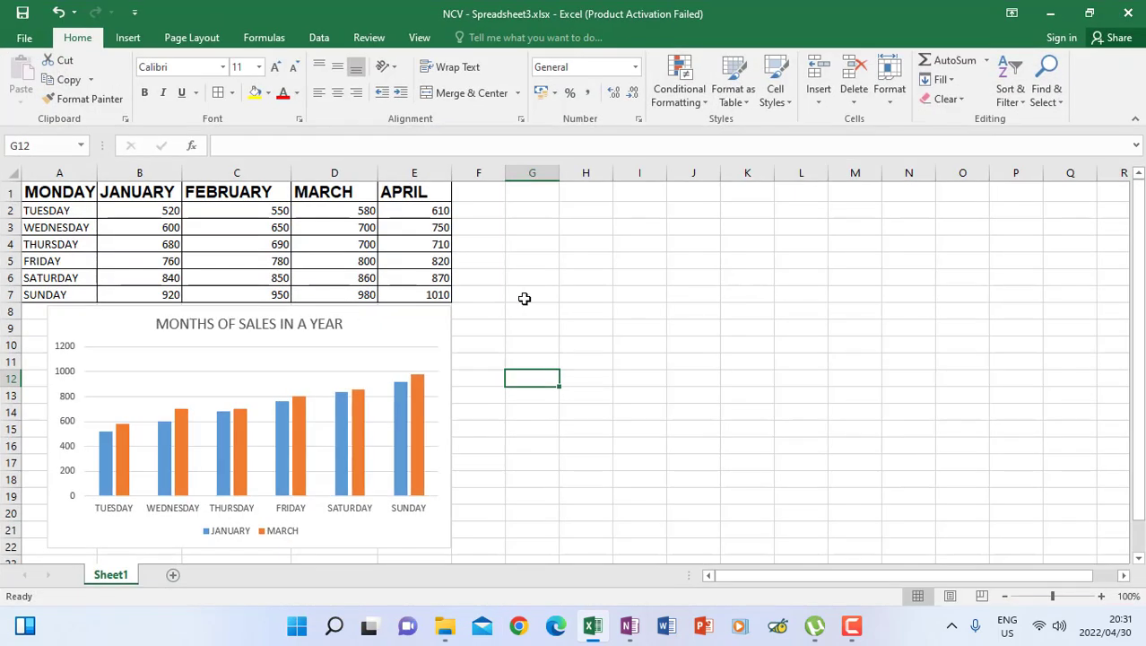
left_click(601, 311)
left_click(585, 408)
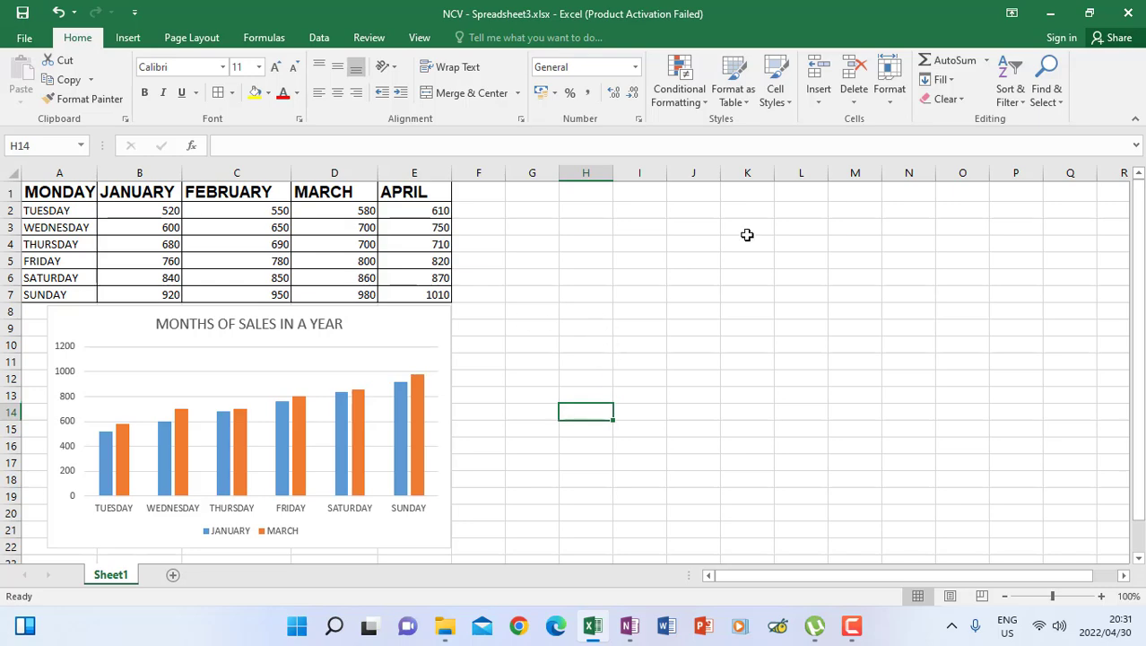
left_click(1128, 14)
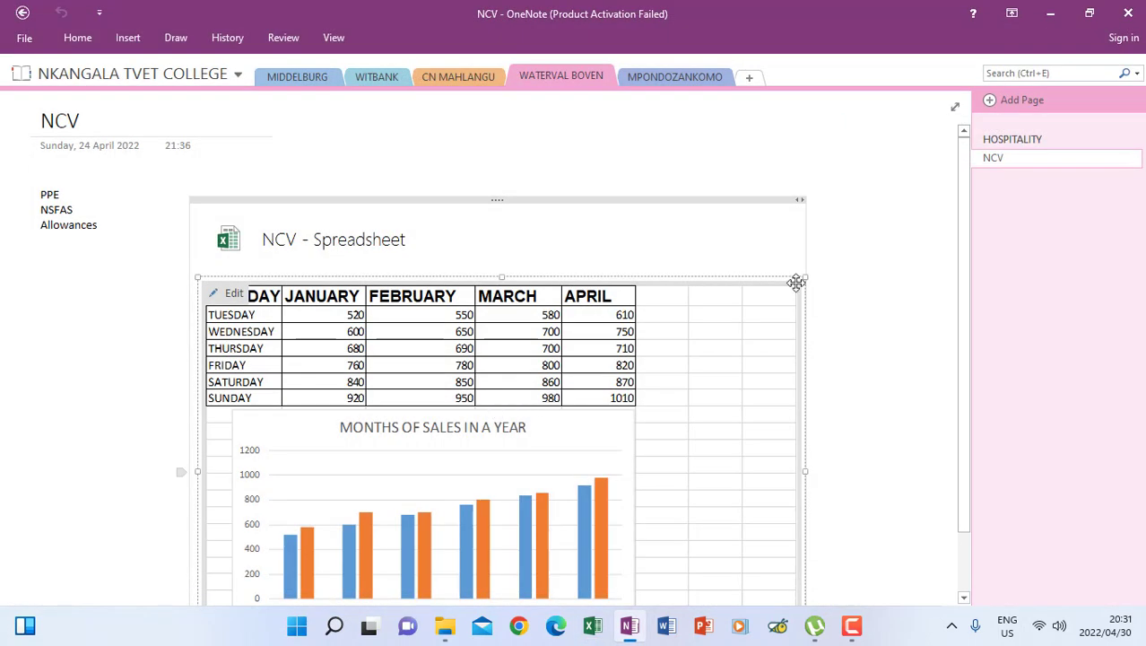
Reopen the embedded NCV spreadsheet for editing, dismiss the activation wizard and maximize the window.
scroll(832, 341, "down", 2)
scroll(821, 371, "up", 2)
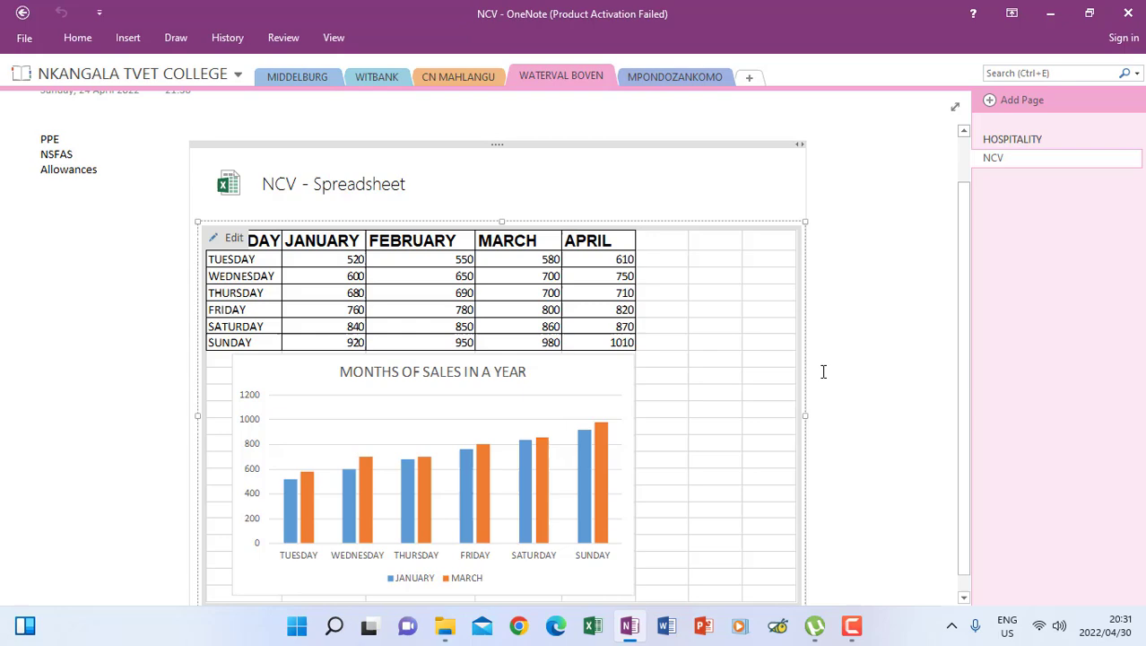
scroll(818, 356, "down", 2)
left_click(822, 356)
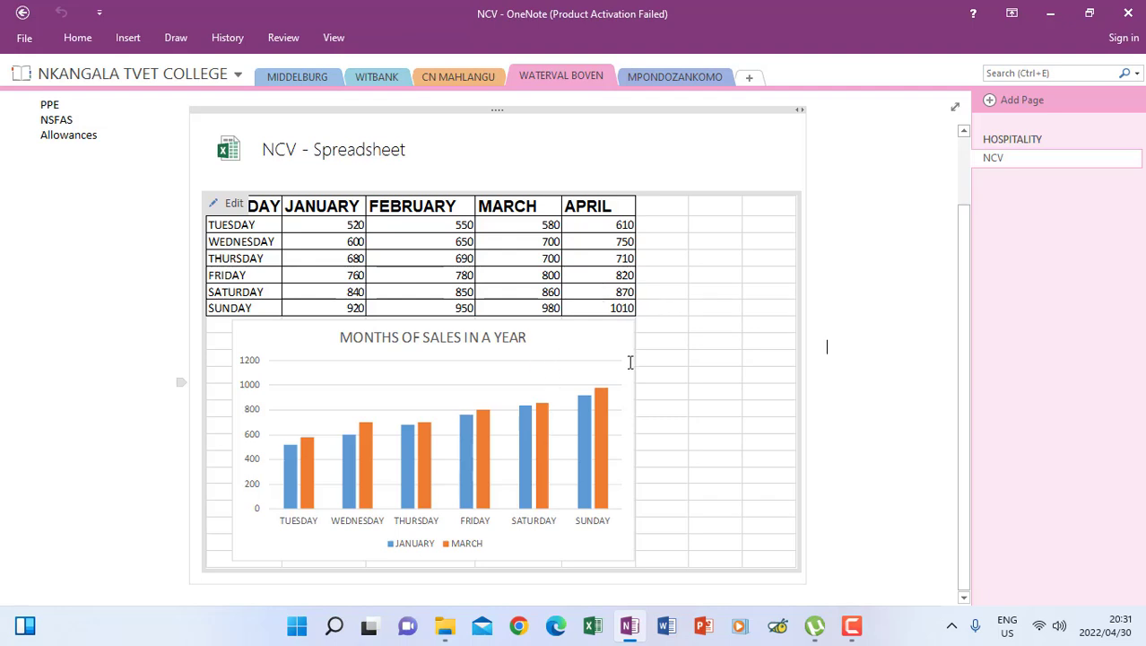
scroll(637, 396, "up", 2)
scroll(628, 358, "down", 1)
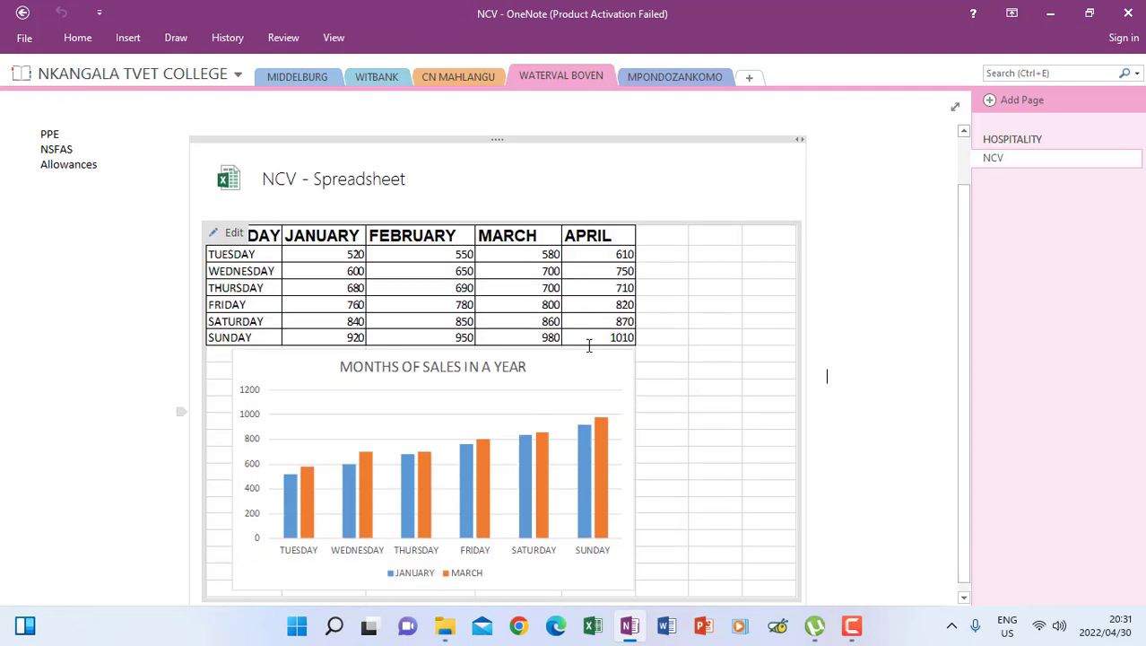
left_click(226, 234)
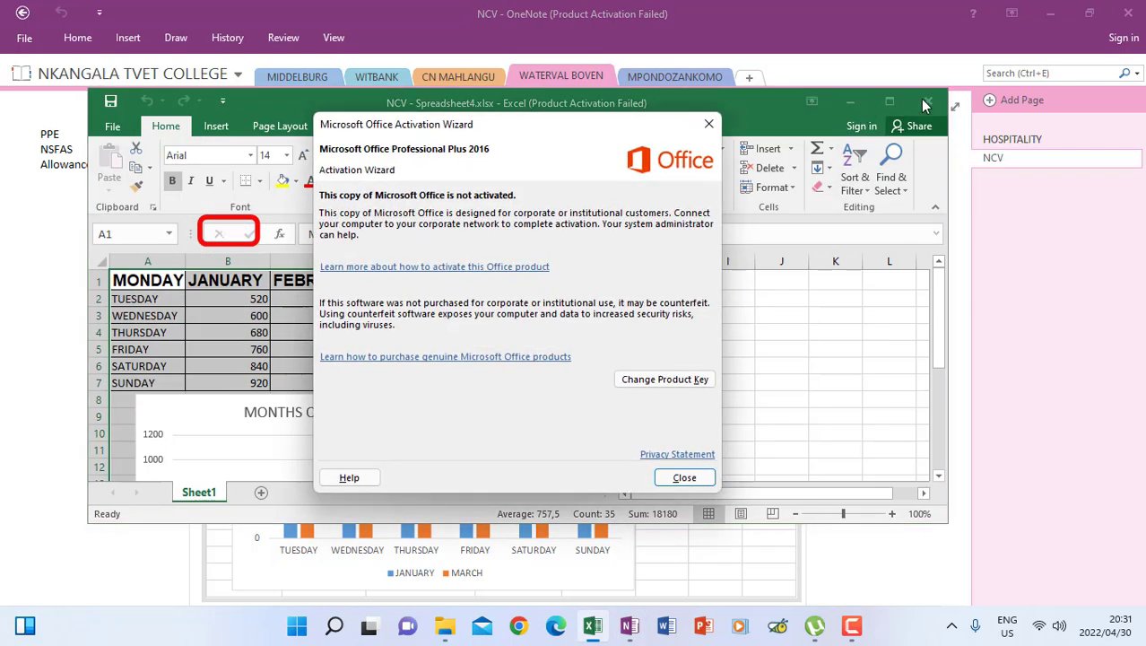
left_click(708, 124)
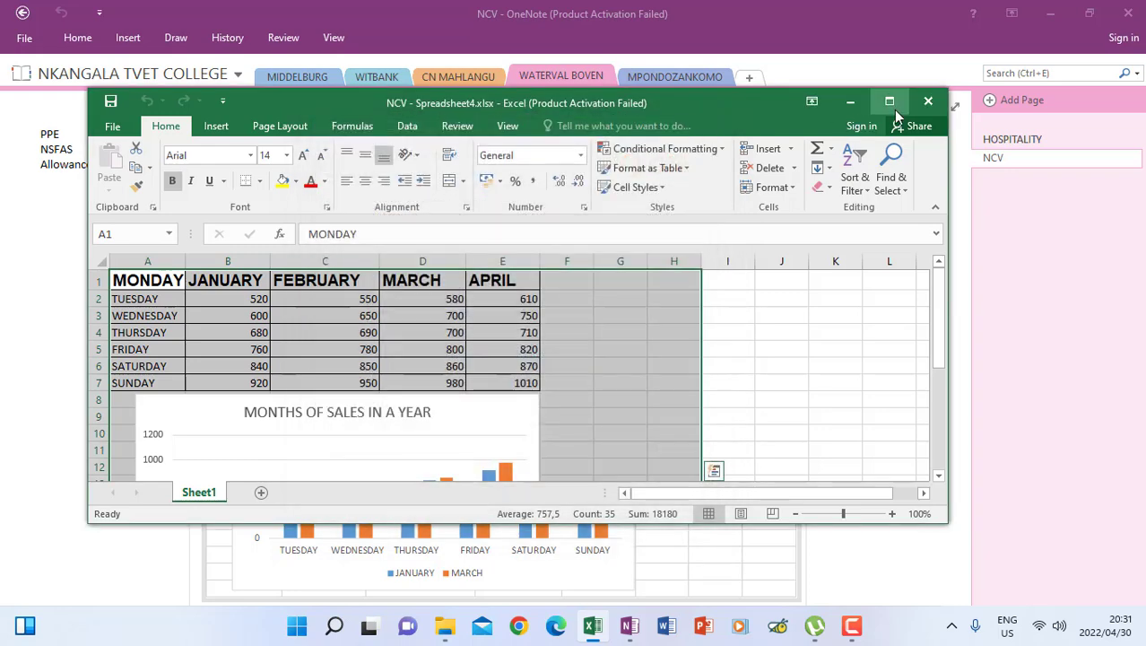
left_click(888, 101)
left_click(601, 299)
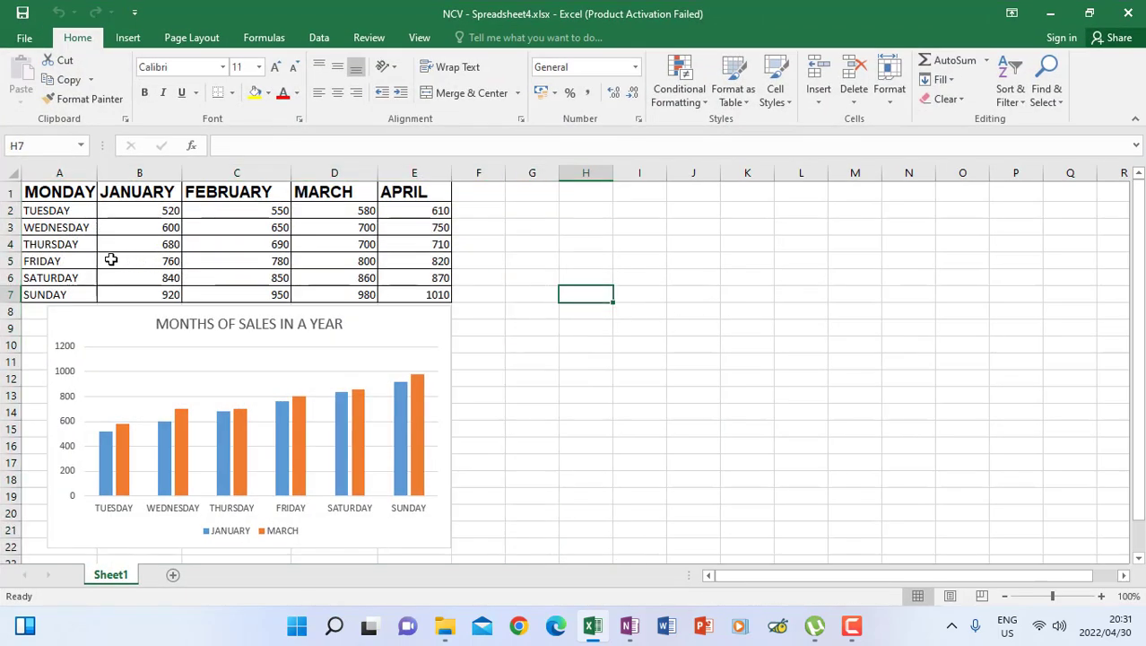
Format the weekday names in A2 to A7 as italic in the Algerian font.
left_click_drag(43, 216, 61, 295)
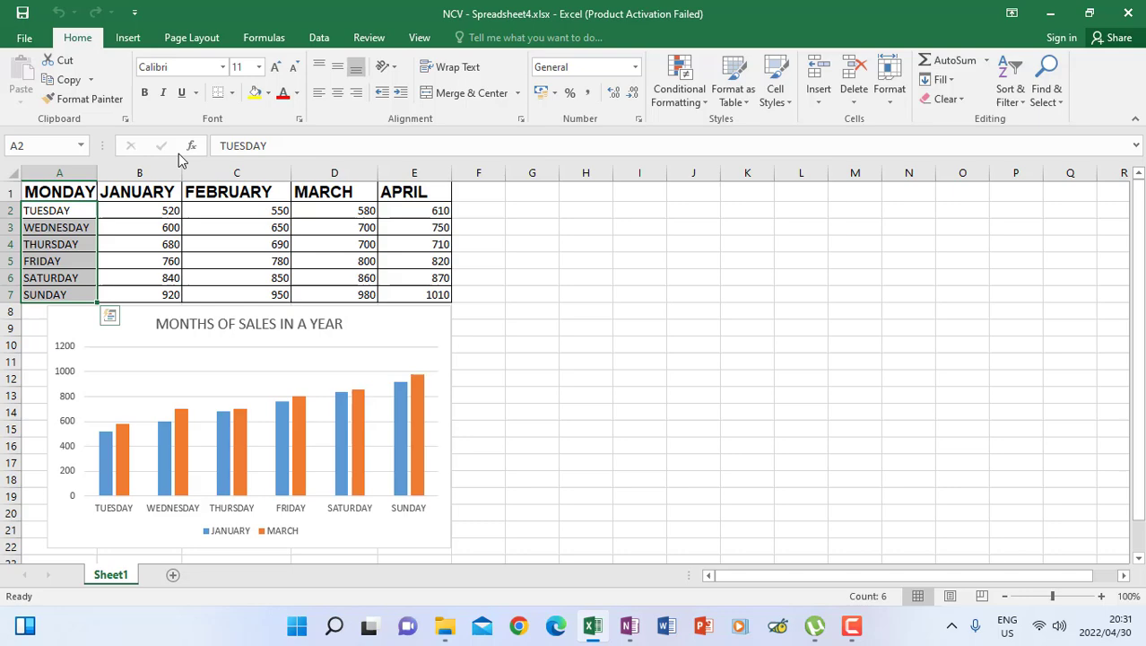
left_click(163, 93)
left_click(222, 66)
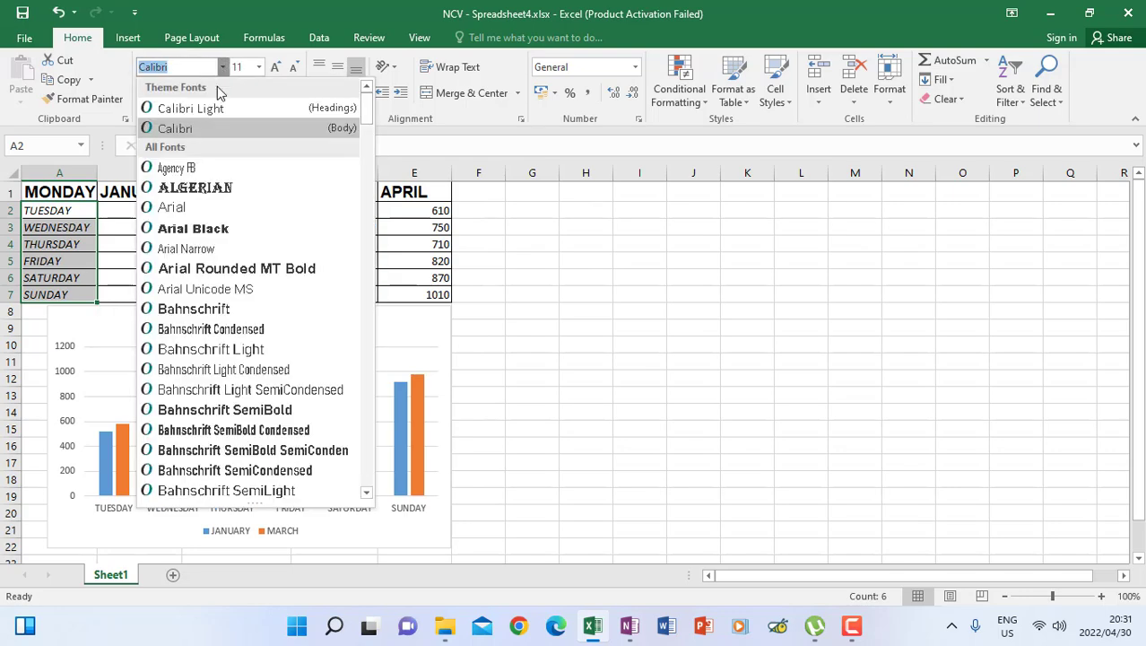
left_click(191, 189)
left_click(332, 248)
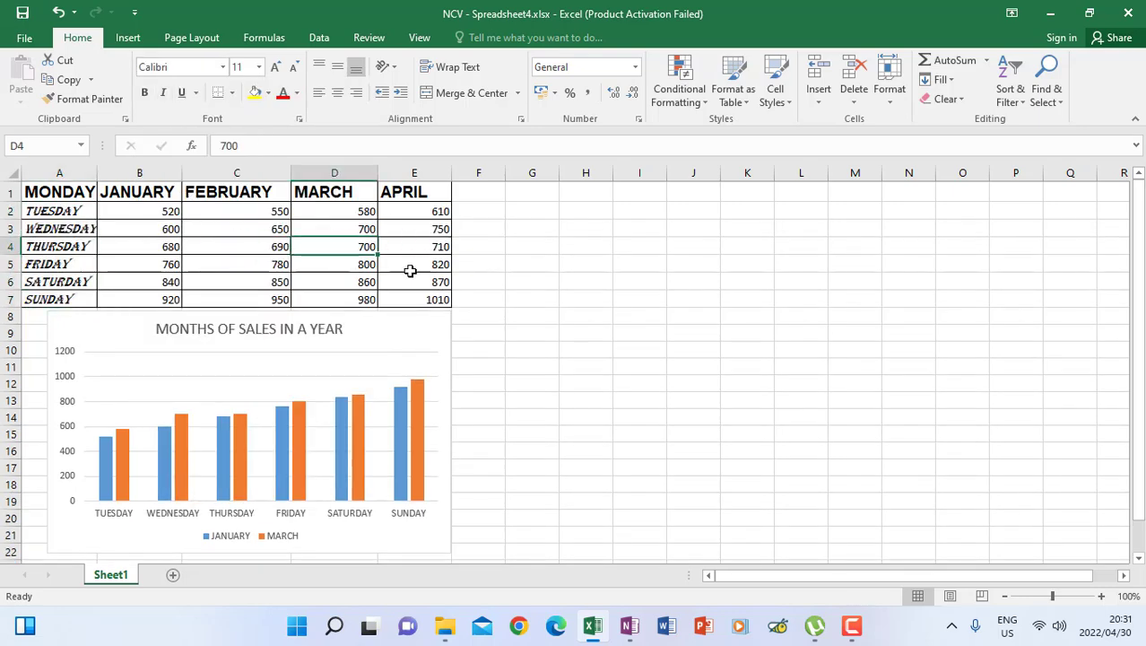
Move the chart beside the data table so that it starts at column F, row 1.
scroll(384, 346, "down", 2)
scroll(379, 359, "up", 2)
left_click(264, 303)
left_click_drag(271, 315, 678, 183)
left_click(261, 435)
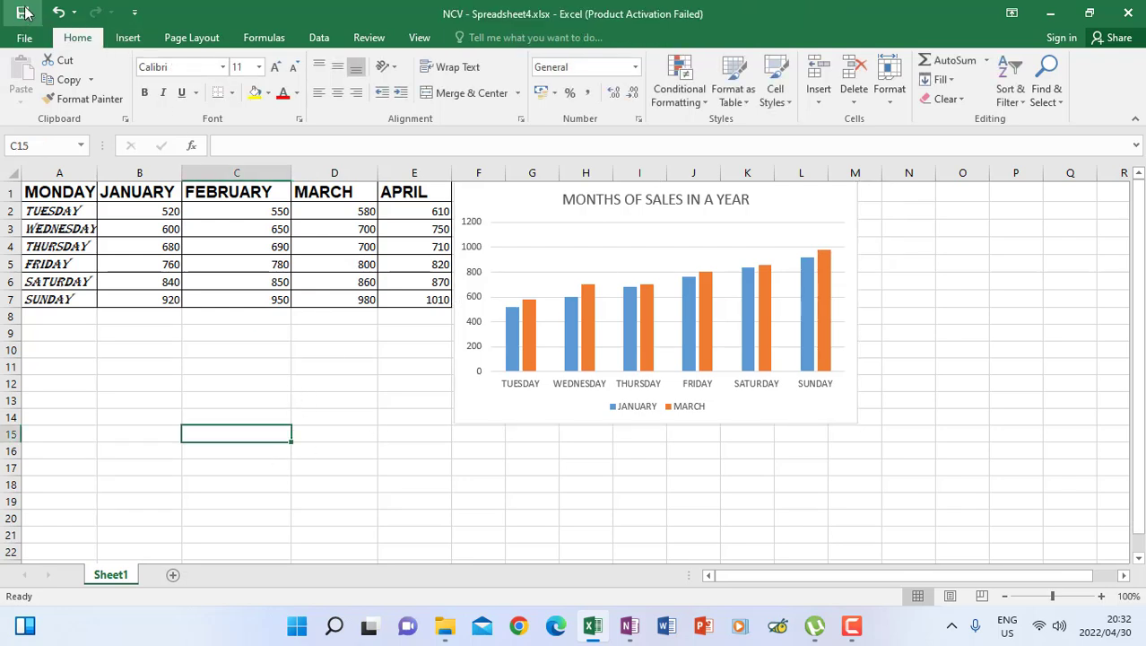
Save the spreadsheet changes and shift its restored window down to uncover the table on the OneNote page.
left_click(1091, 13)
left_click_drag(729, 96, 715, 398)
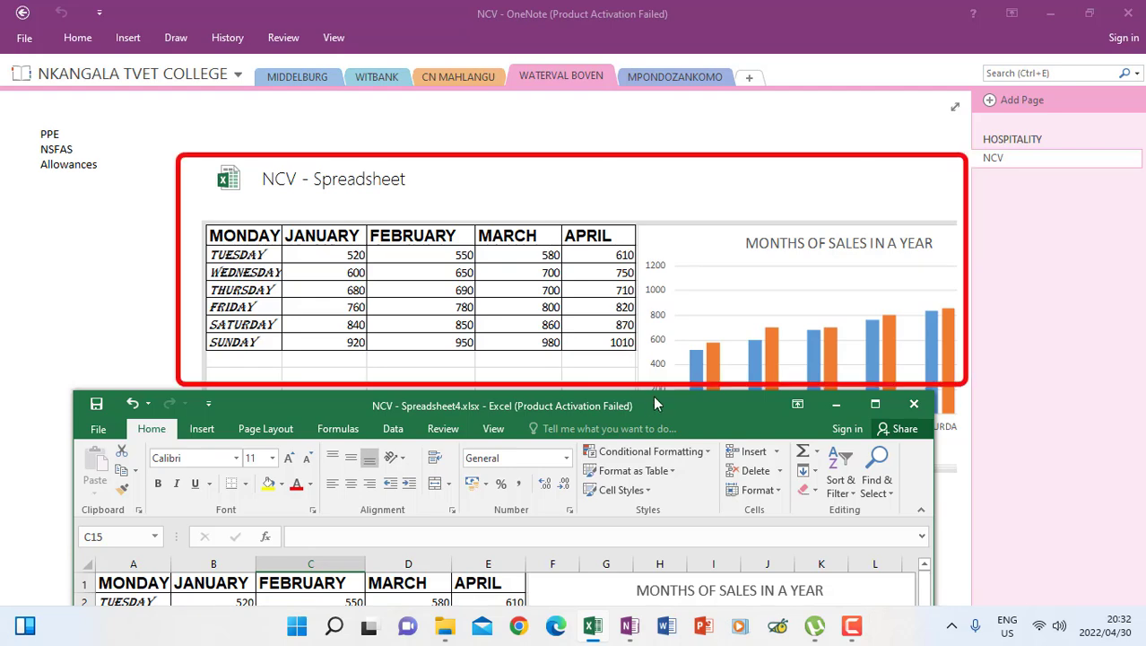
mouse_move(651, 405)
left_mouse_down()
mouse_move(629, 389)
mouse_move(634, 376)
mouse_move(670, 386)
mouse_move(673, 408)
left_mouse_up()
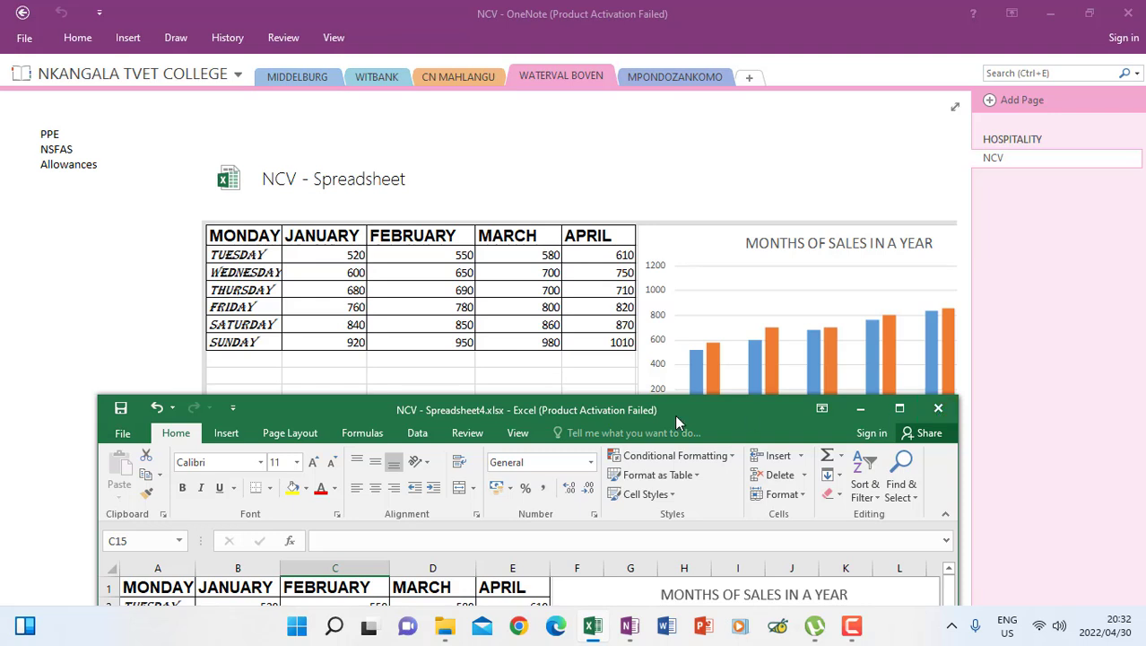
Close the spreadsheet window and move the embedded spreadsheet to the page's left margin, directly below Allowances.
left_click(938, 408)
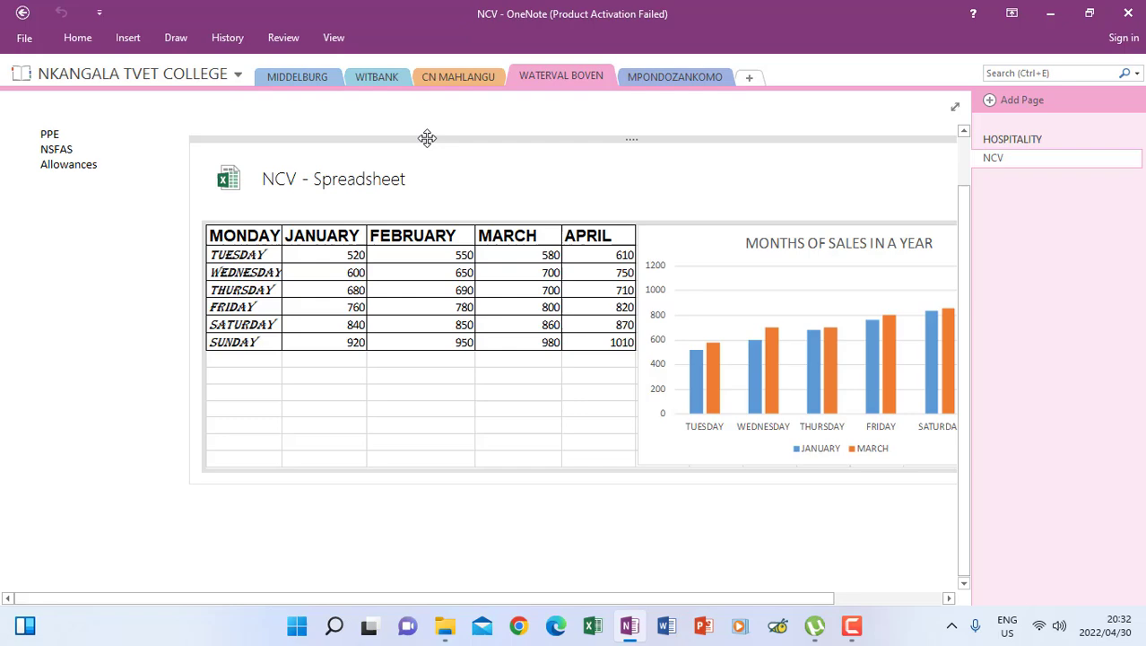
left_click_drag(427, 137, 255, 198)
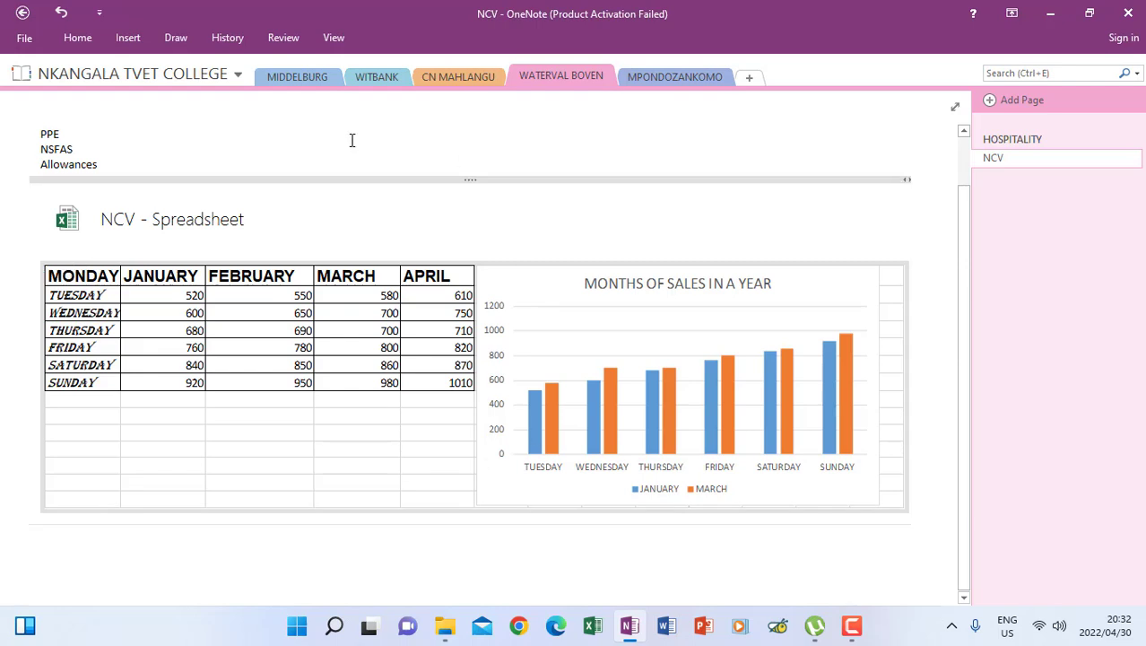
Insert the picture EXCEL BANNER.jpg from the ONLINE TUTORIALS folder into the page.
left_click(131, 37)
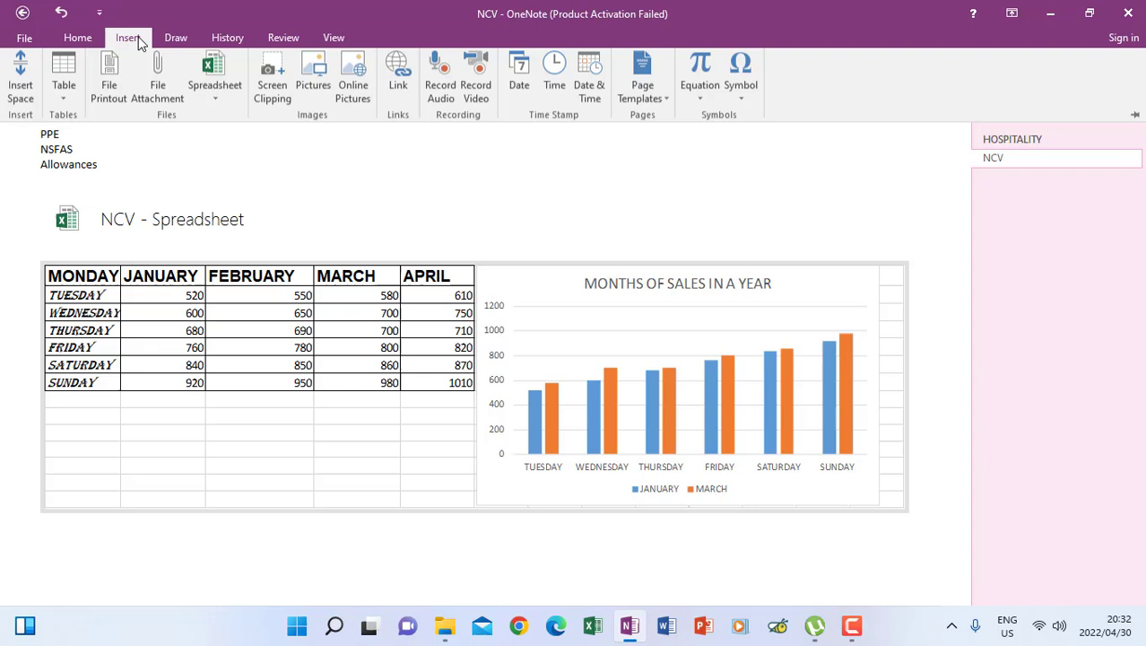
left_click(312, 77)
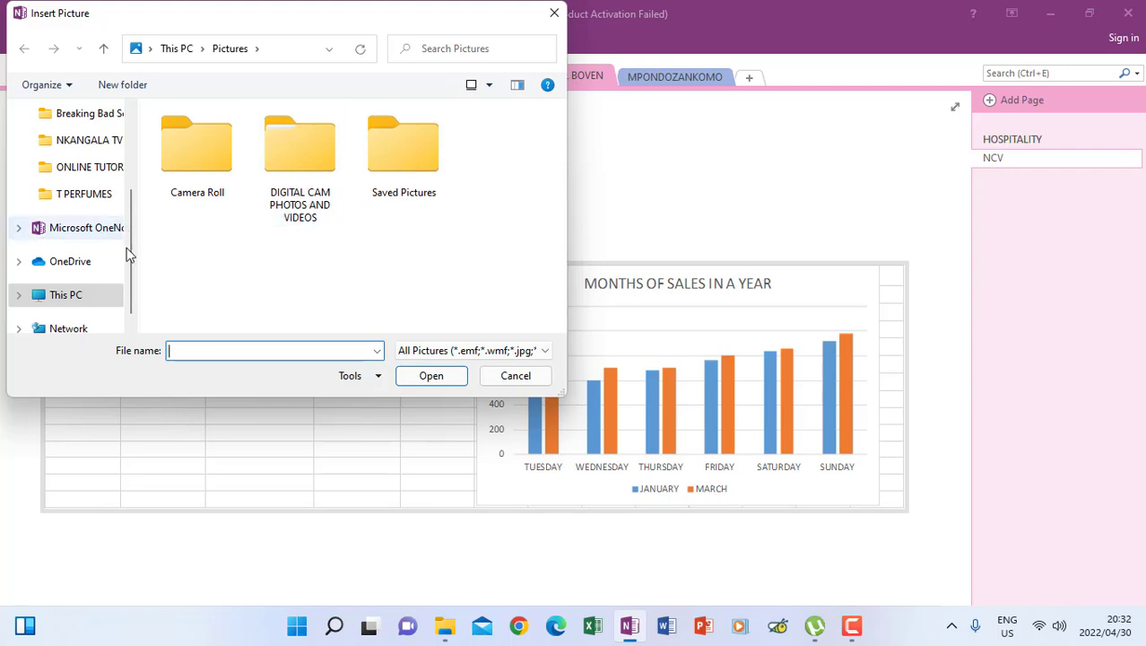
scroll(132, 251, "up", 3)
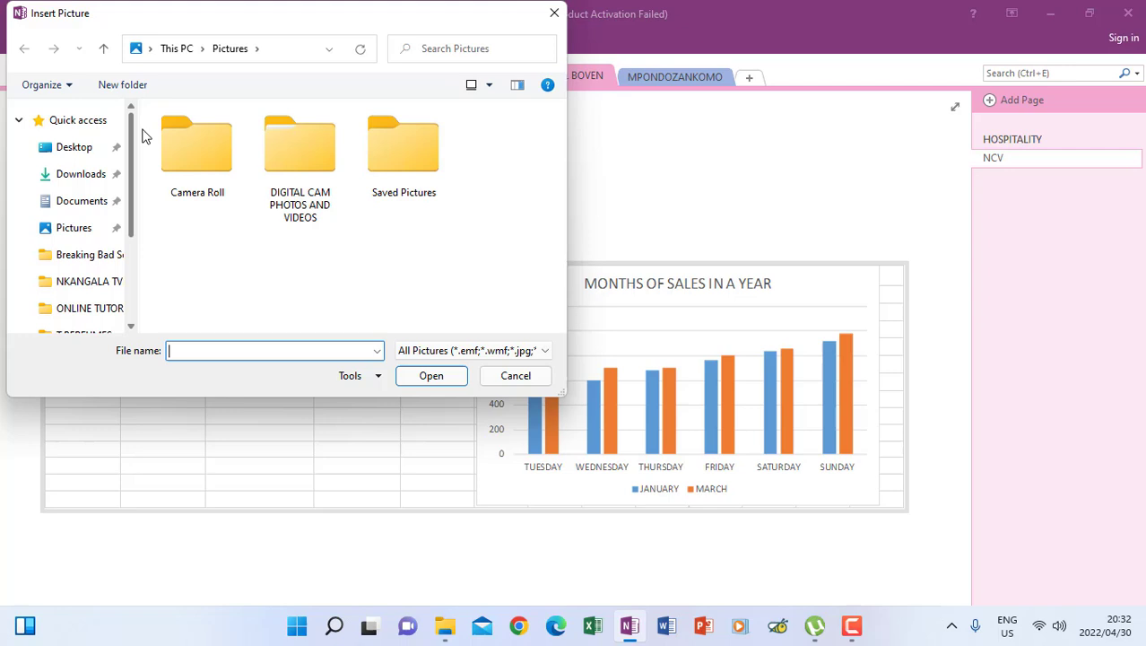
left_click(76, 231)
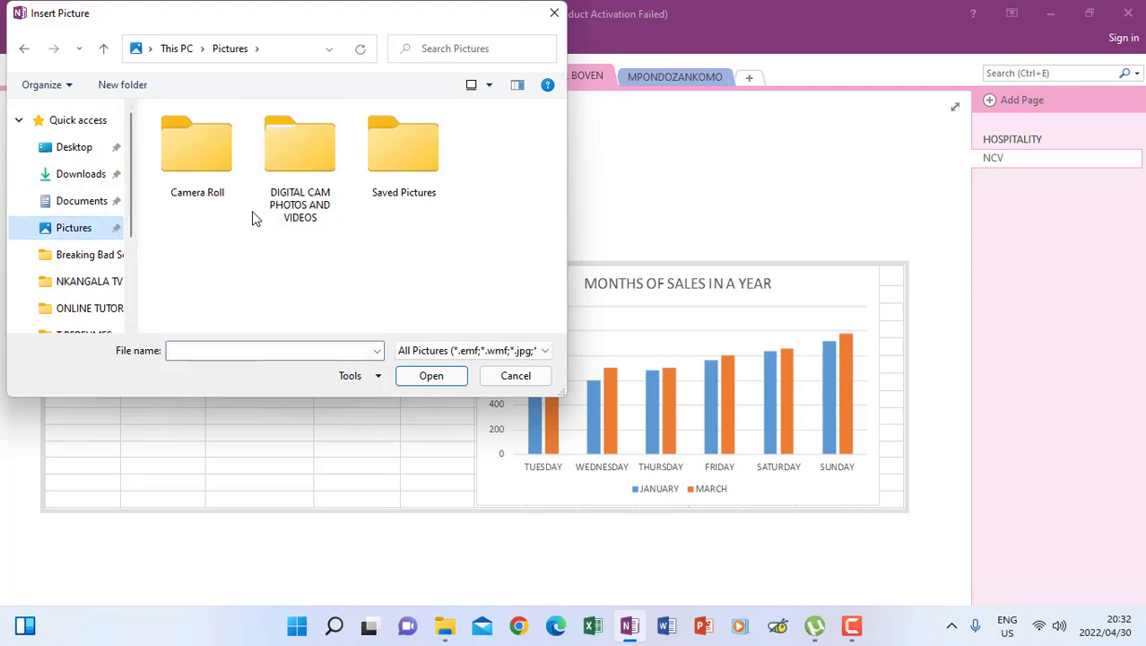
double_click(388, 176)
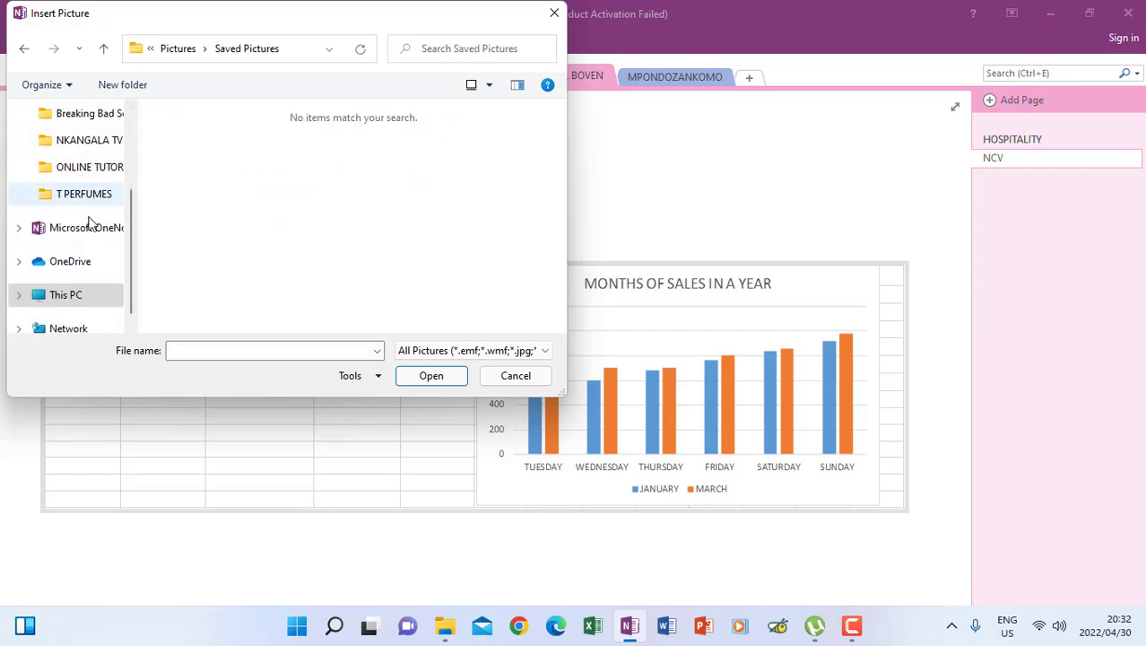
left_click(93, 166)
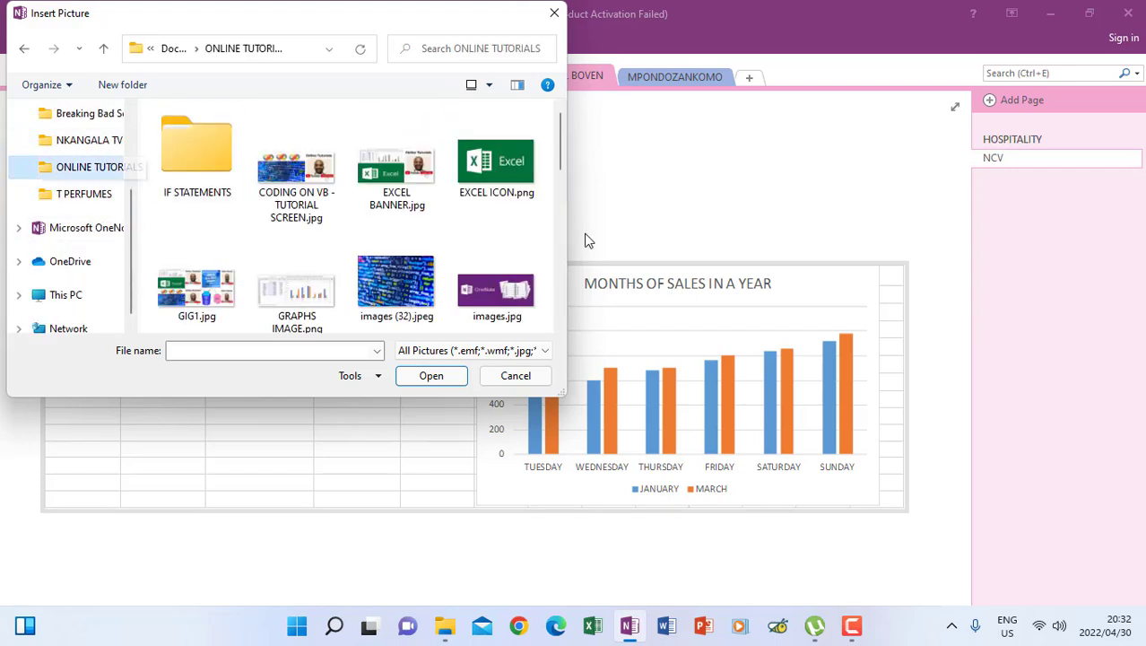
left_click(412, 212)
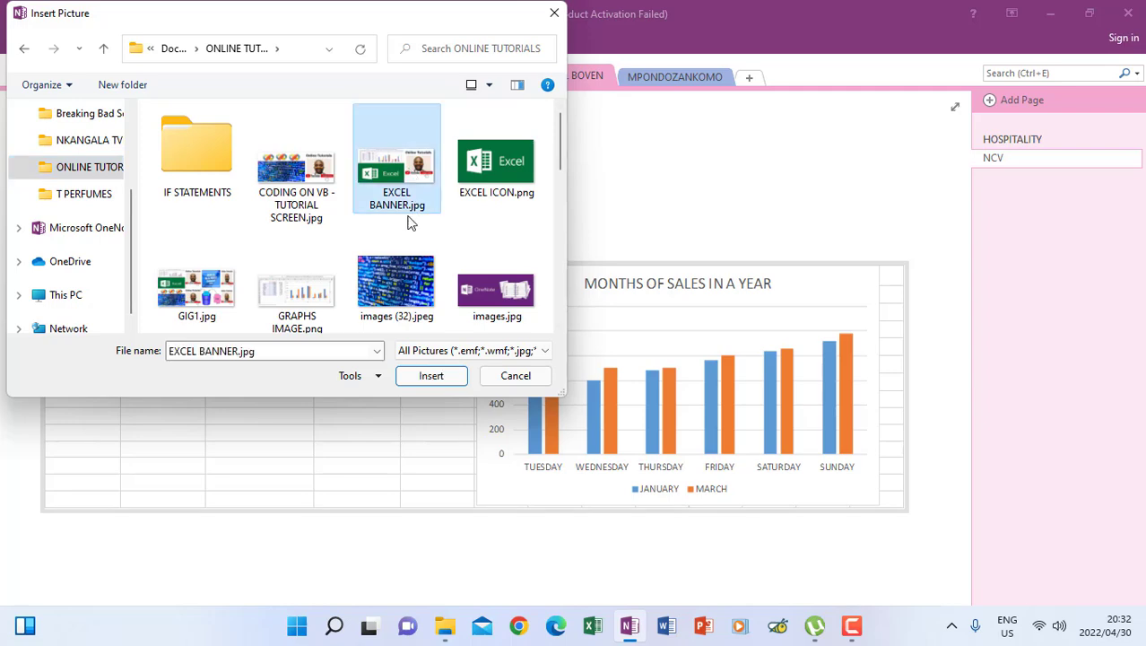
left_click(431, 376)
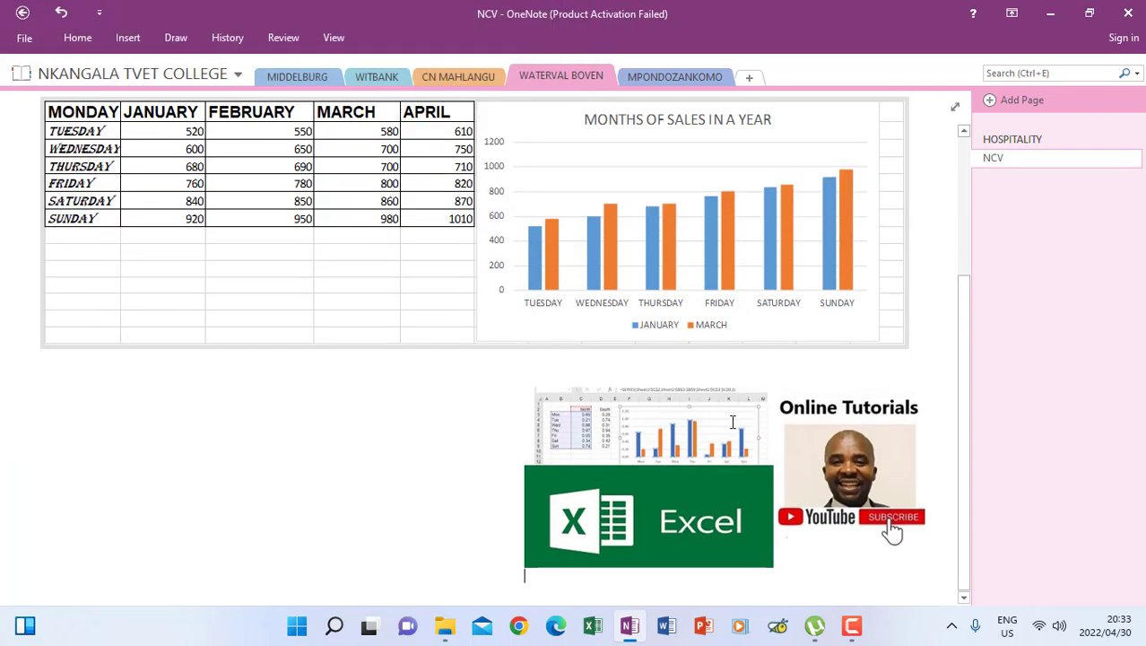
Move the inserted Excel banner picture from below the spreadsheet up beside the NCV page title, just above the table and chart.
left_click_drag(710, 406, 343, 397)
scroll(646, 461, "up", 3)
scroll(639, 466, "down", 1)
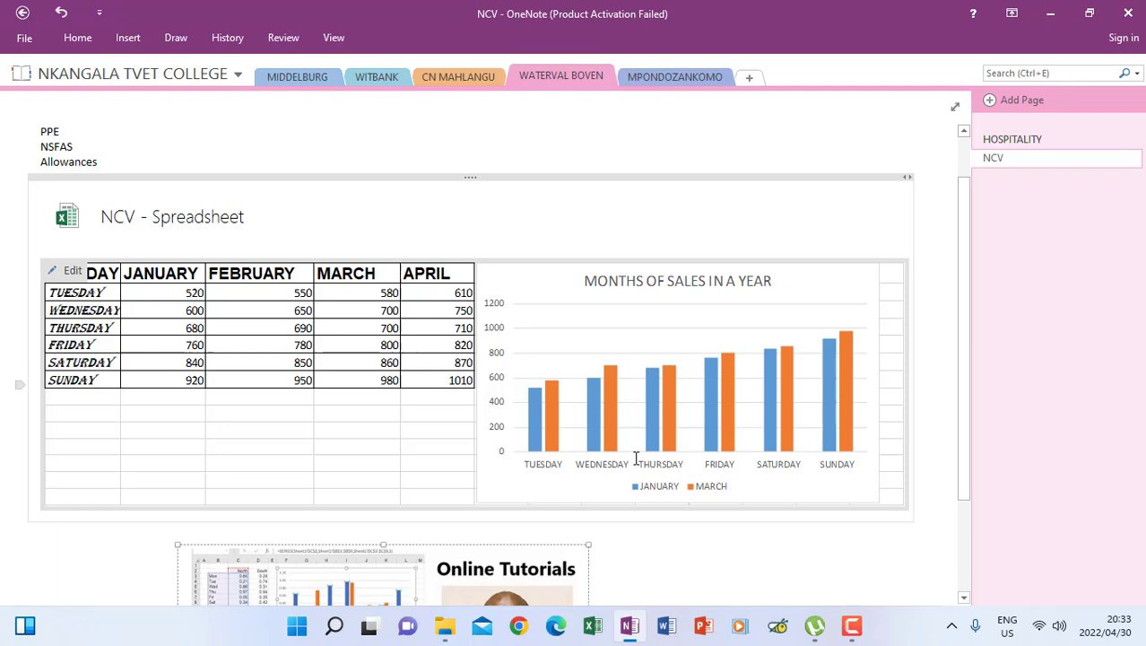
scroll(638, 476, "up", 1)
scroll(549, 568, "down", 3)
left_click_drag(432, 468, 602, 197)
left_click(332, 286)
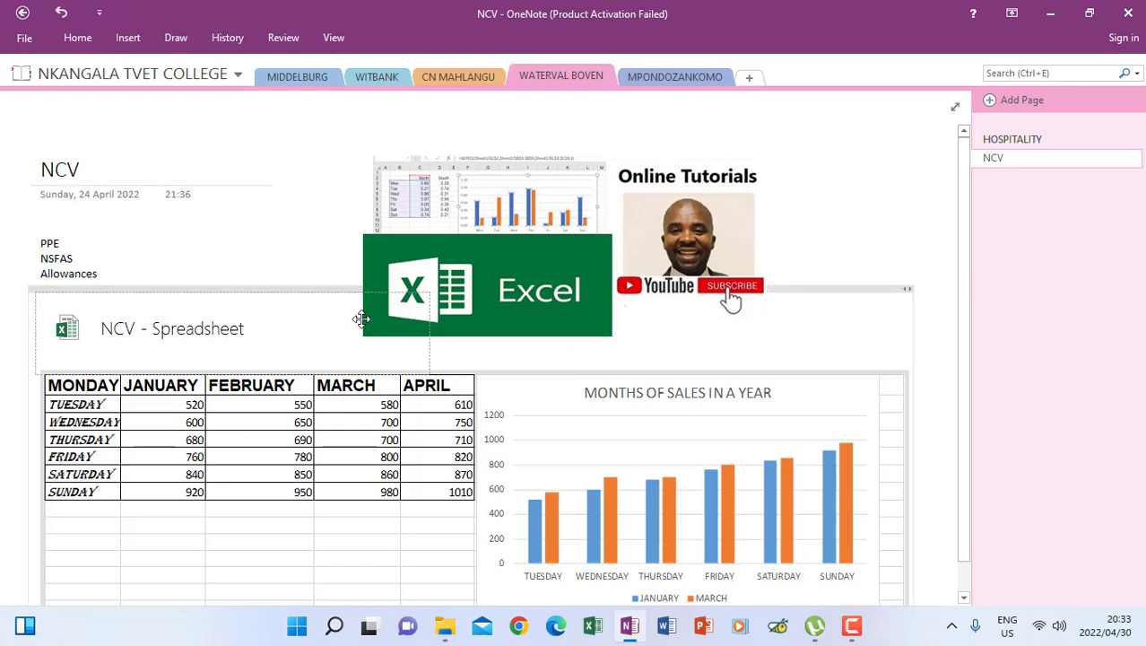
left_click(380, 283)
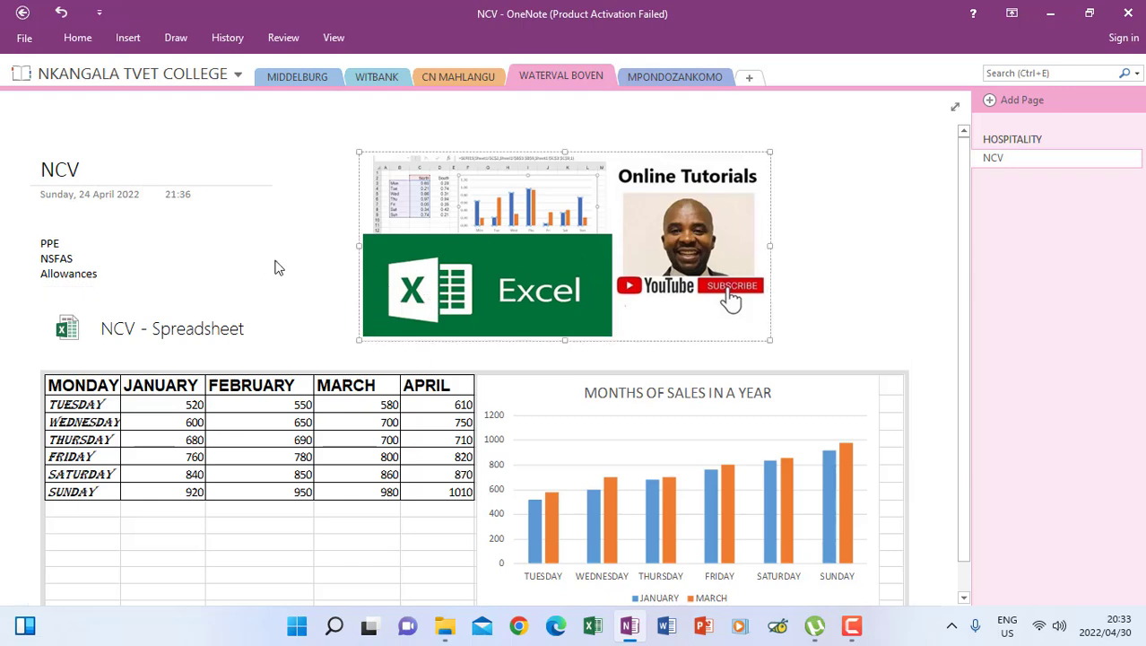
left_click(384, 340)
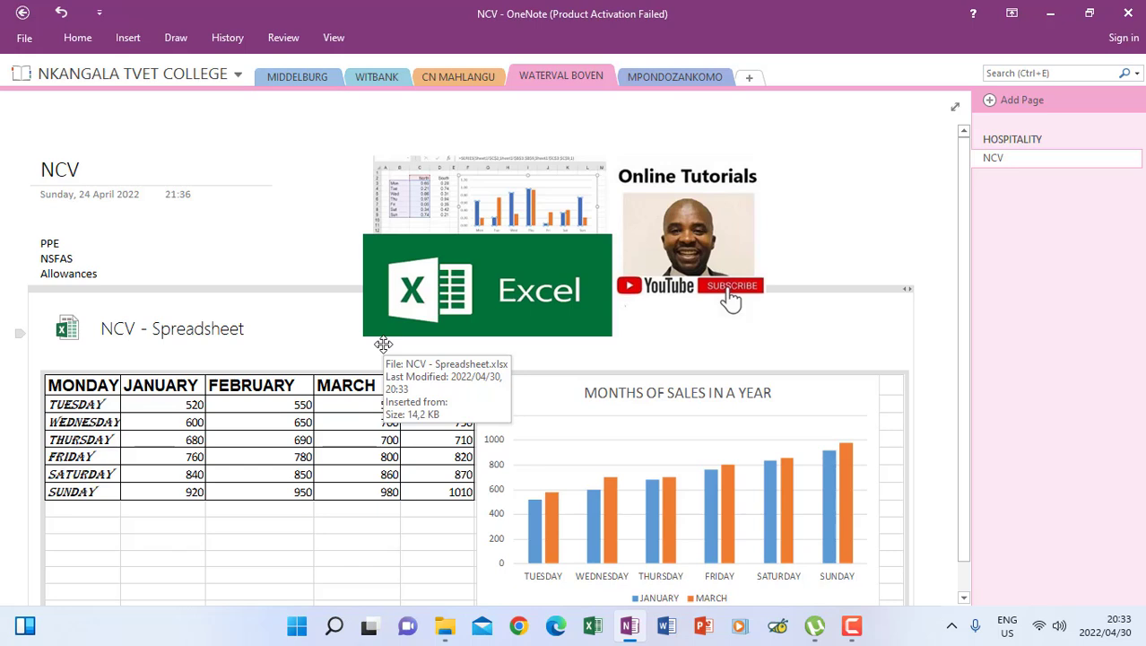
Add the filler text DFD, DFD and FDFDF on successive lines in front of PPE in the note list.
left_click(94, 168)
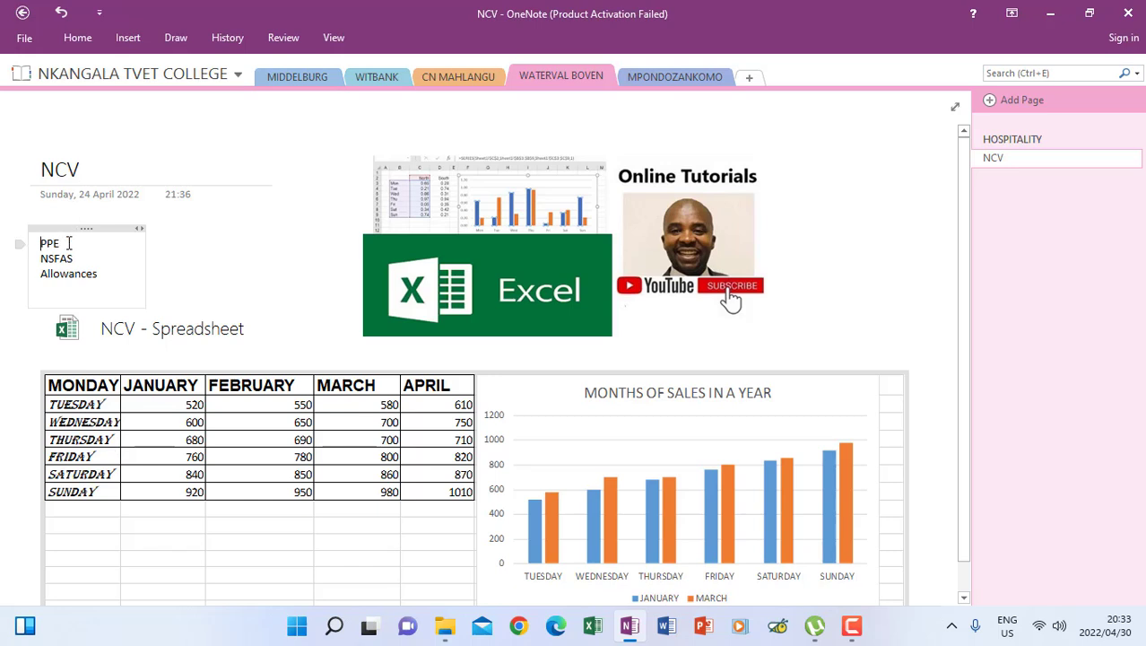
type("DFD")
key("Return")
type("DFD")
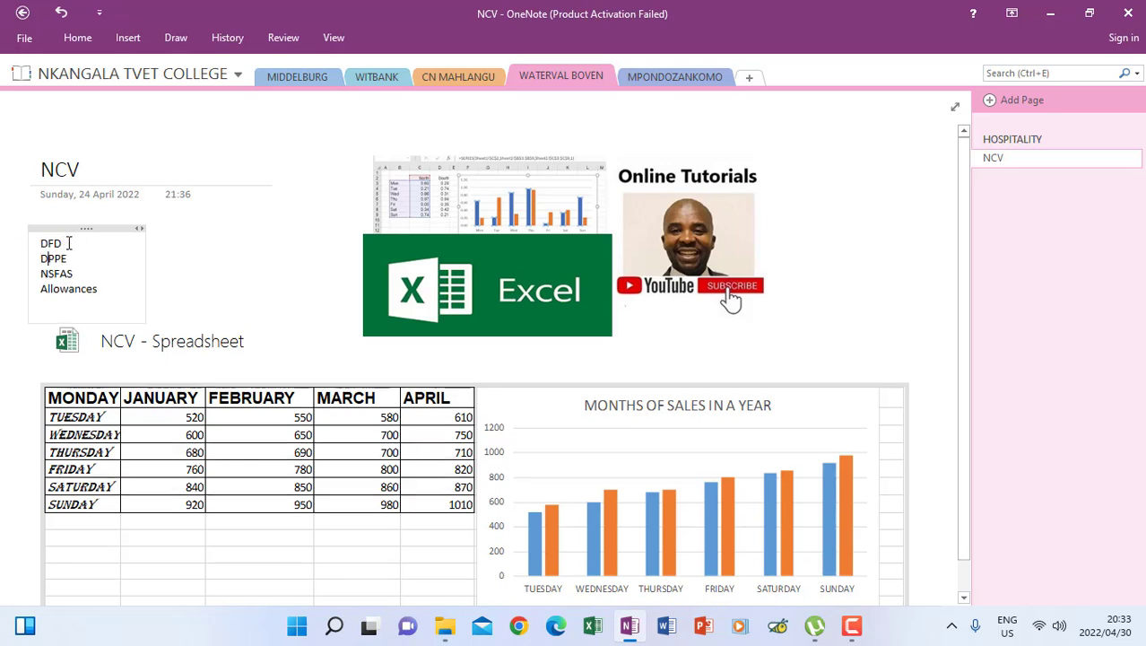
key("Return")
type("FDFDF")
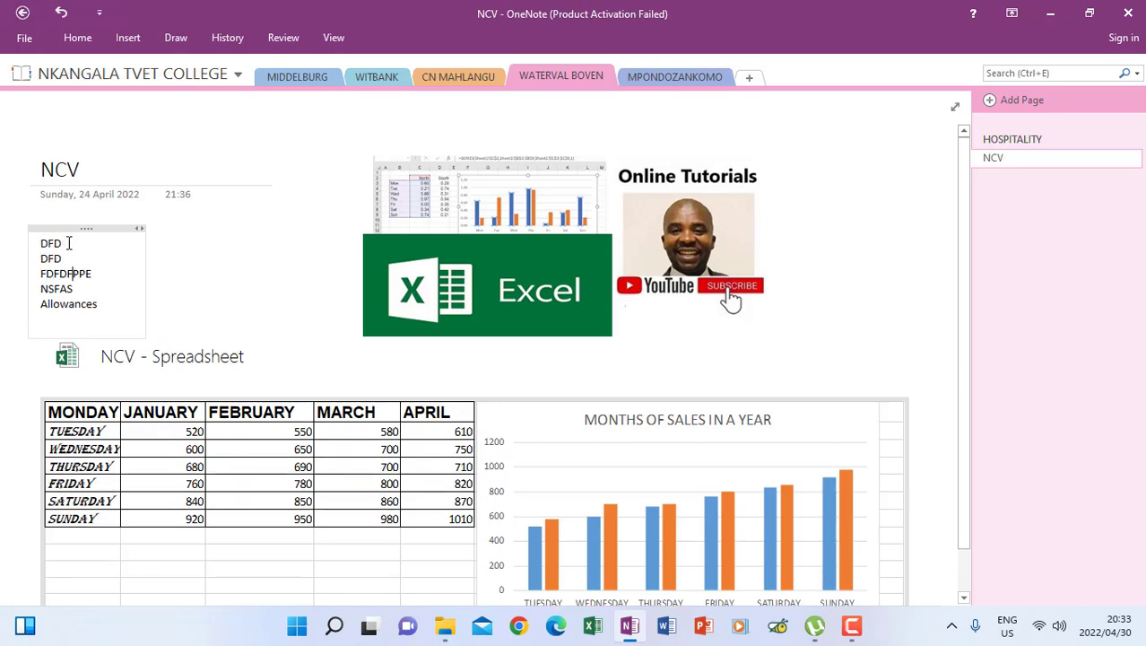